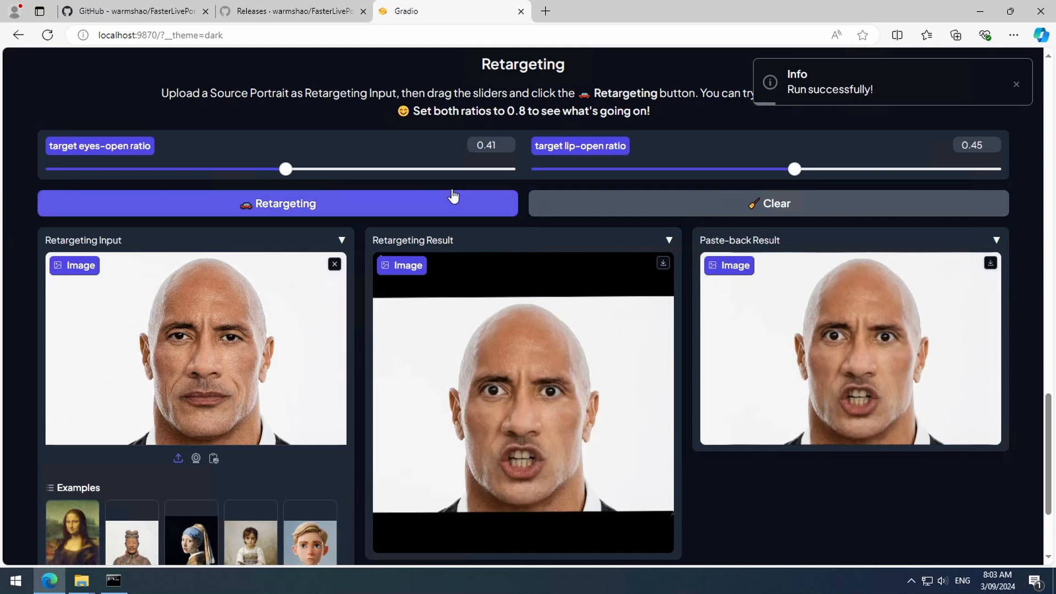
# - Set the target eyes-open ratio to 0.8, raise the target lip-open ratio to its maximum, and run Retargeting on the portrait
pyautogui.moveTo(457, 168); pyautogui.dragTo(535, 178)
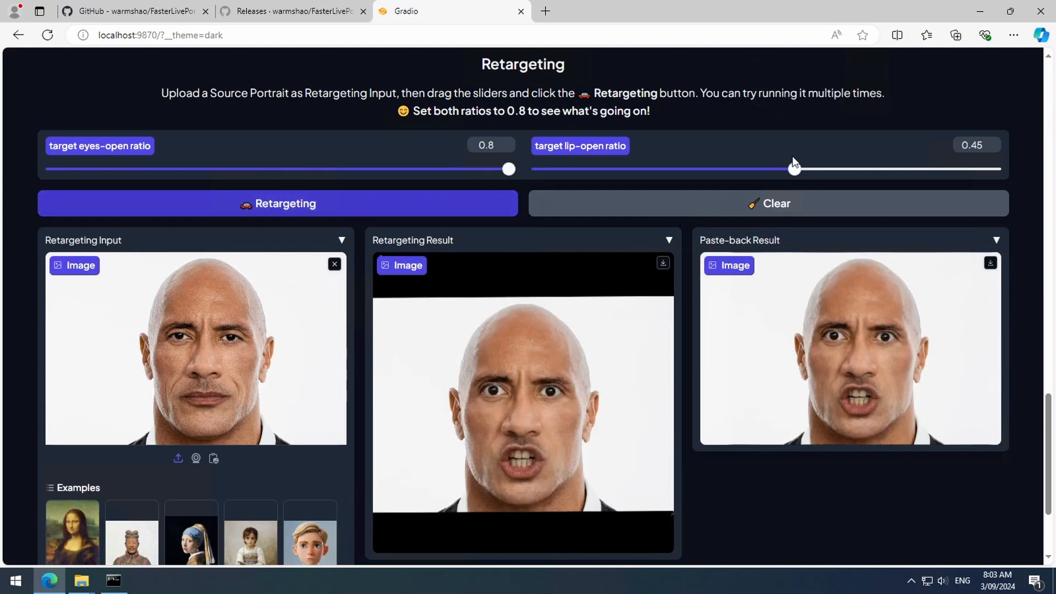
pyautogui.moveTo(818, 171); pyautogui.dragTo(1021, 167)
pyautogui.click(245, 203)
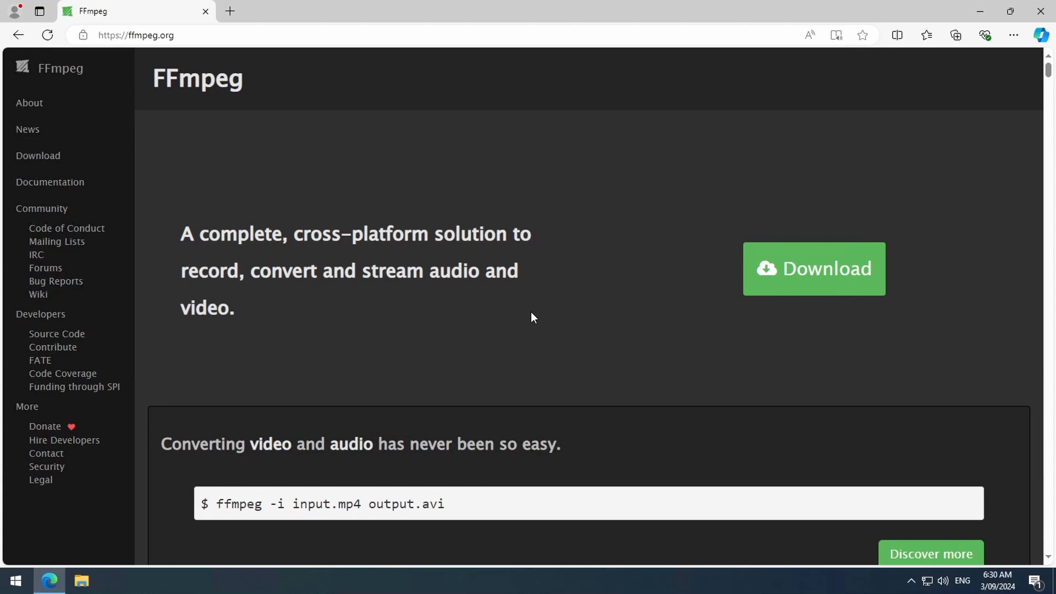
# - Download ffmpeg-release-essentials.7z for Windows from the gyan.dev builds linked on the FFmpeg site
pyautogui.click(803, 267)
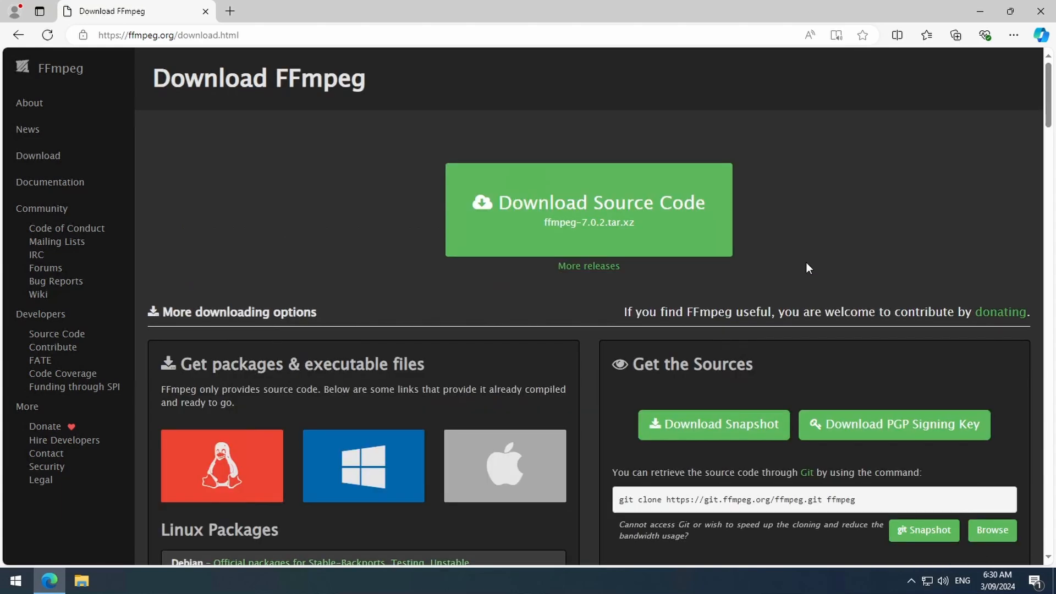
pyautogui.click(354, 470)
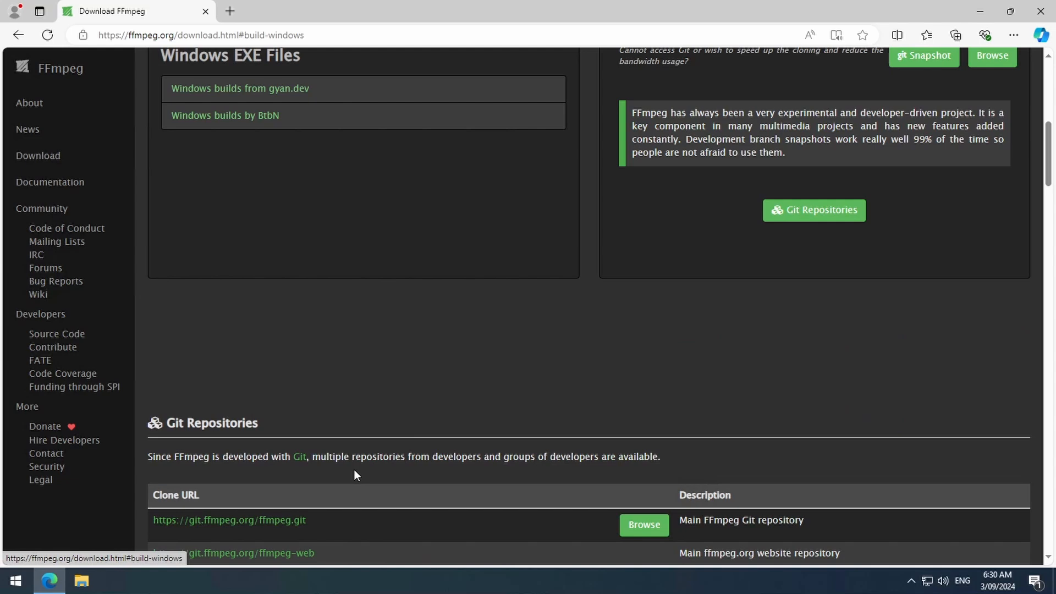
pyautogui.click(297, 91)
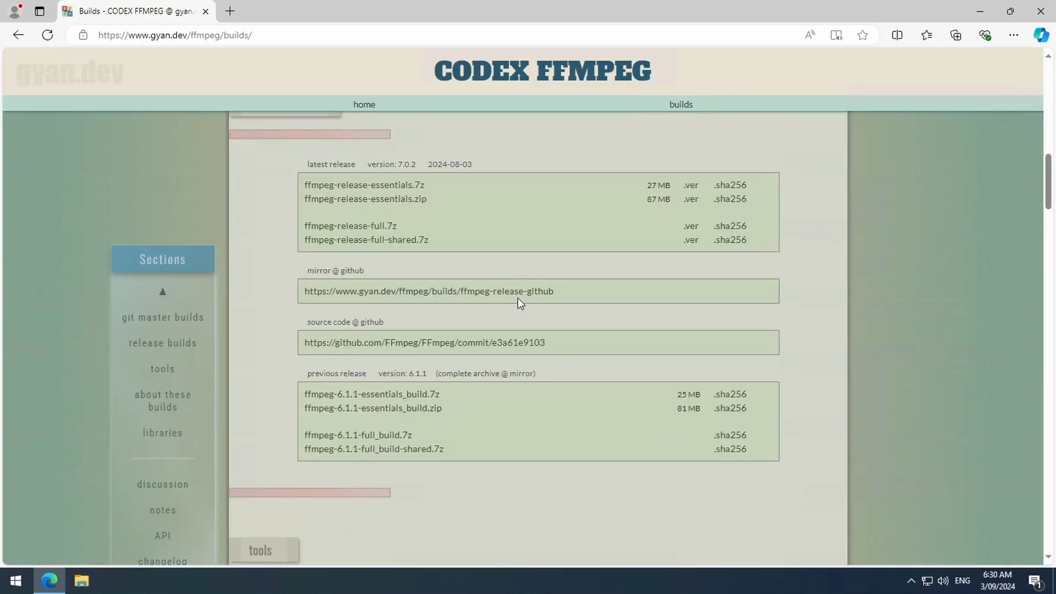
pyautogui.click(399, 189)
# - Show ffmpeg-7.0.2-essentials_build.7z in the Downloads folder and extract it there with 7-Zip
pyautogui.click(910, 88)
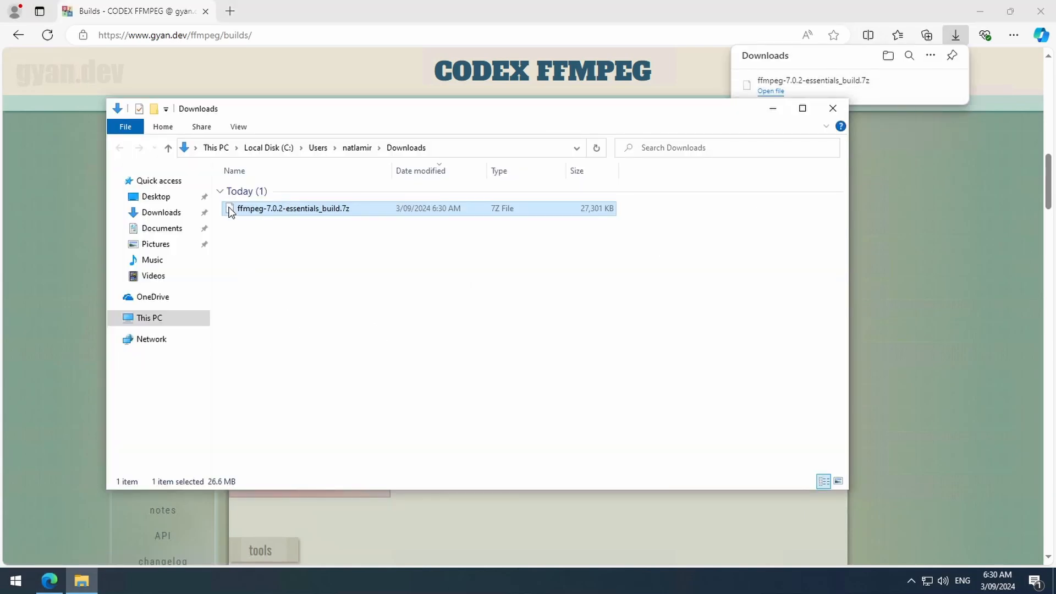
pyautogui.rightClick(230, 213)
pyautogui.moveTo(322, 246)
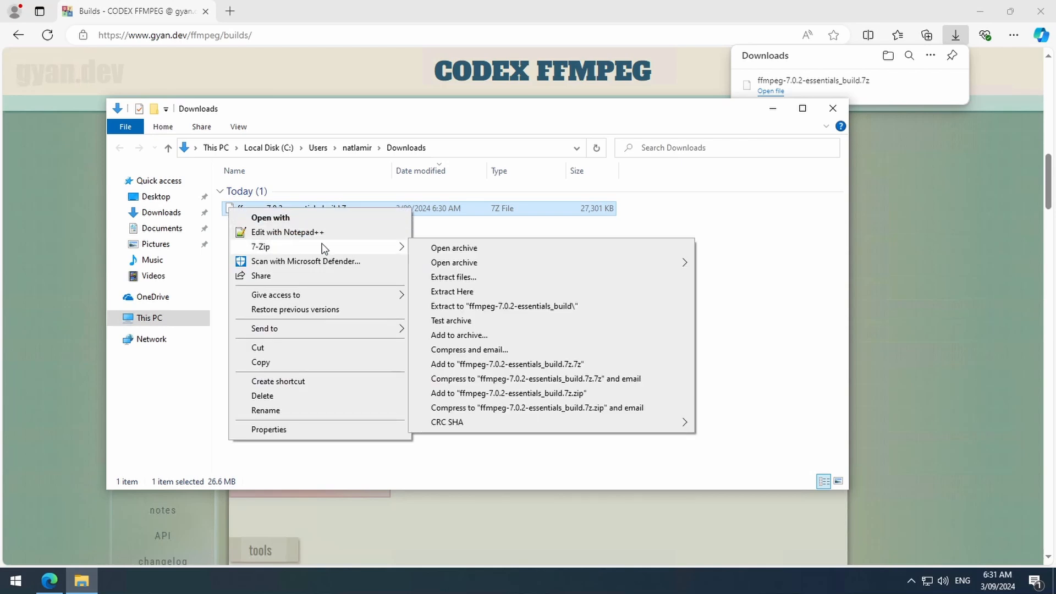
pyautogui.click(486, 293)
# - Copy the full path of the bin folder inside the extracted ffmpeg-7.0.2-essentials_build folder
pyautogui.doubleClick(307, 244)
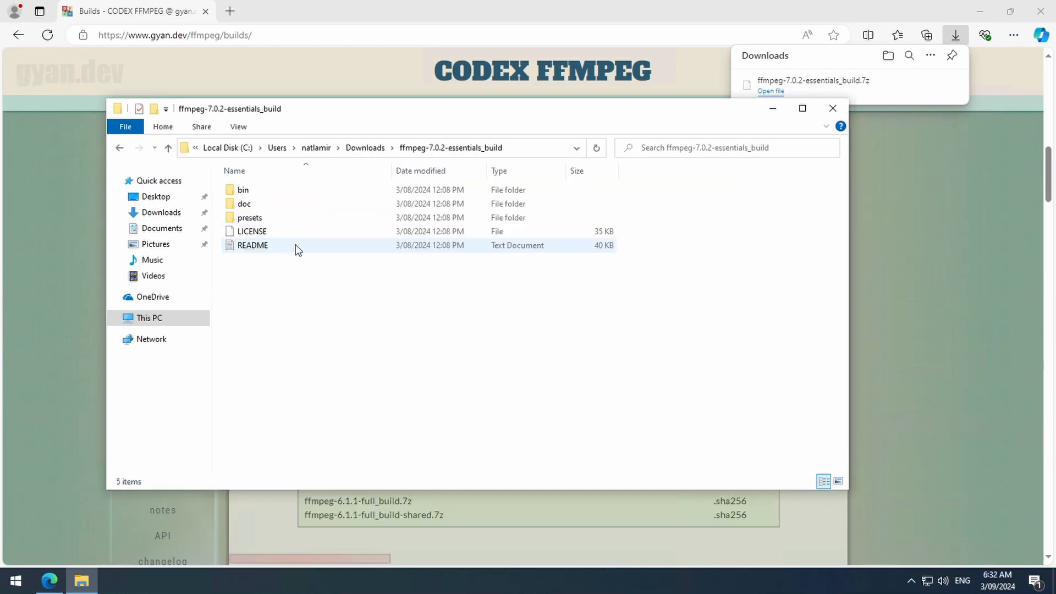
pyautogui.doubleClick(244, 193)
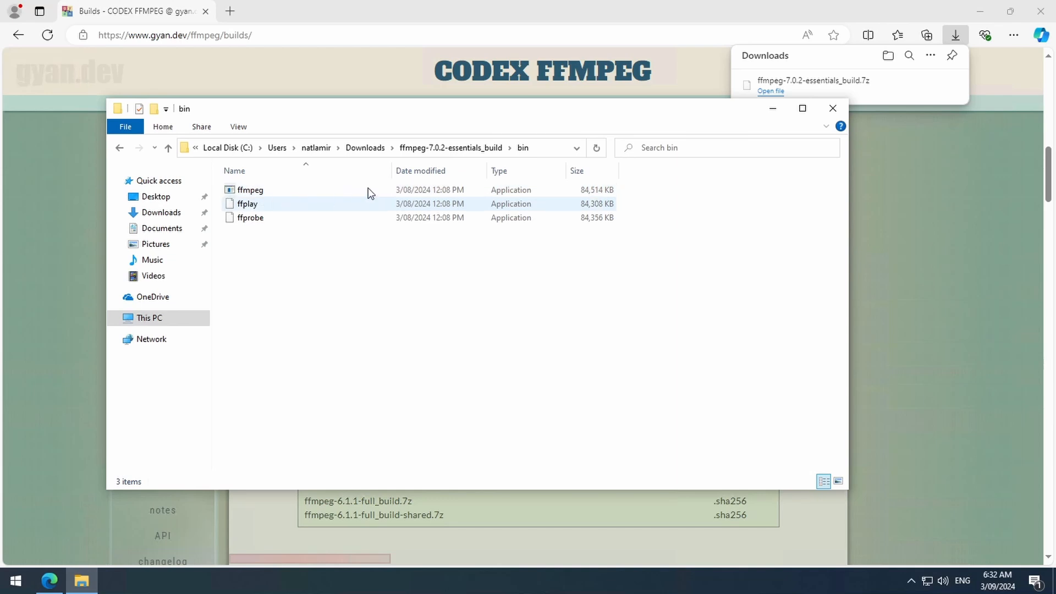
pyautogui.click(547, 147)
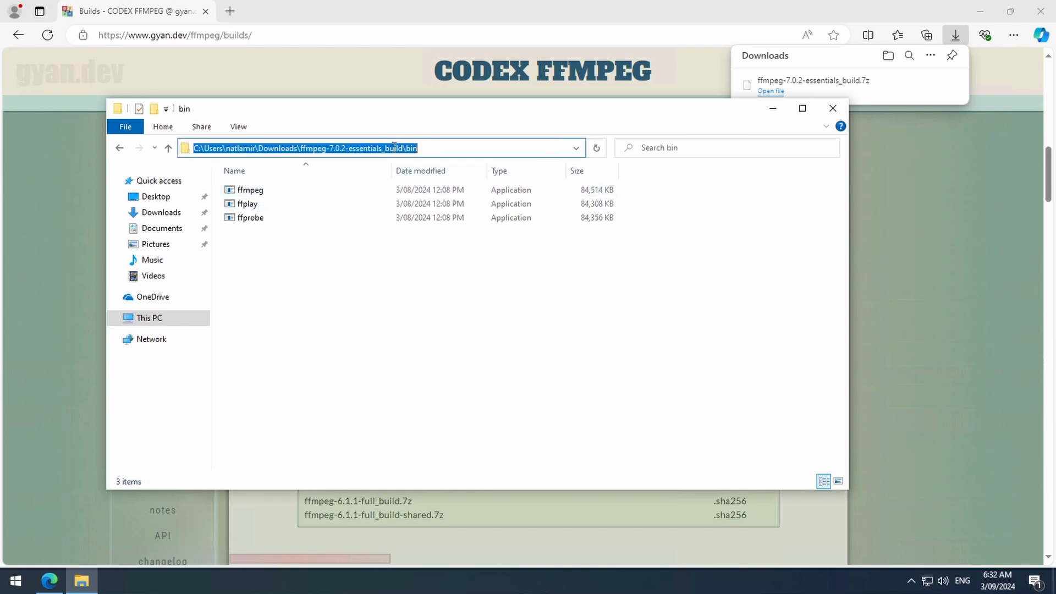
pyautogui.rightClick(393, 150)
pyautogui.click(424, 192)
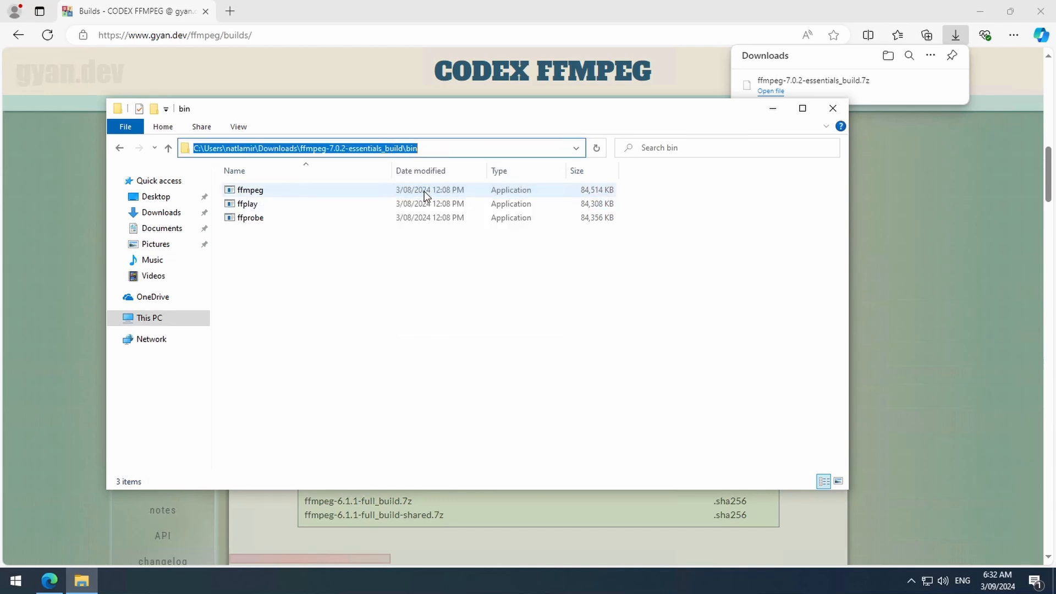
# - Add the copied FFmpeg bin folder path as a new entry in the user's Path environment variable and save it
pyautogui.press('super')
pyautogui.write('envi')
pyautogui.click(148, 217)
pyautogui.click(288, 362)
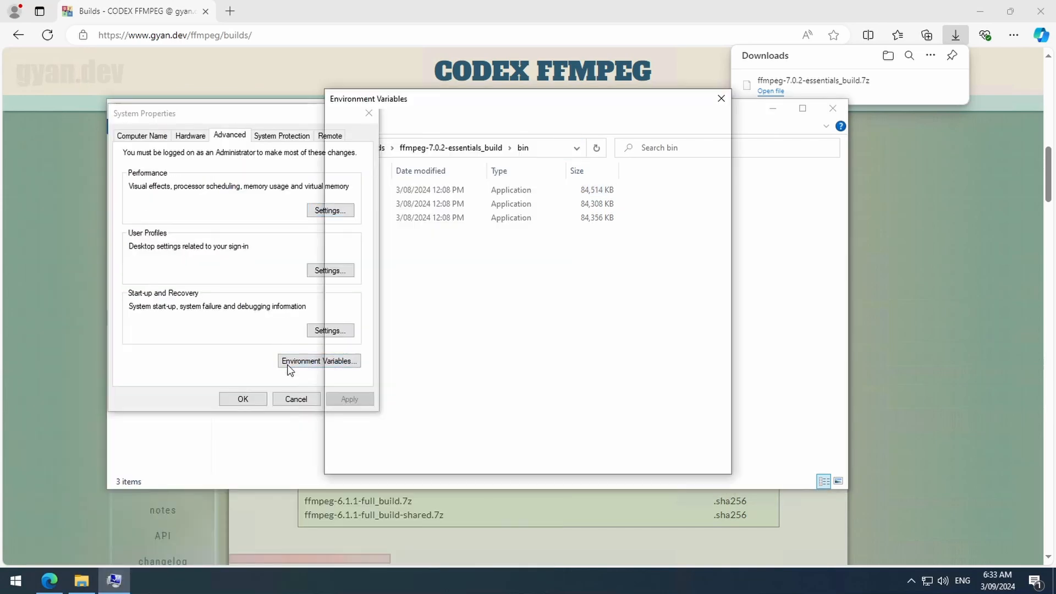
pyautogui.click(372, 179)
pyautogui.click(619, 261)
pyautogui.click(649, 160)
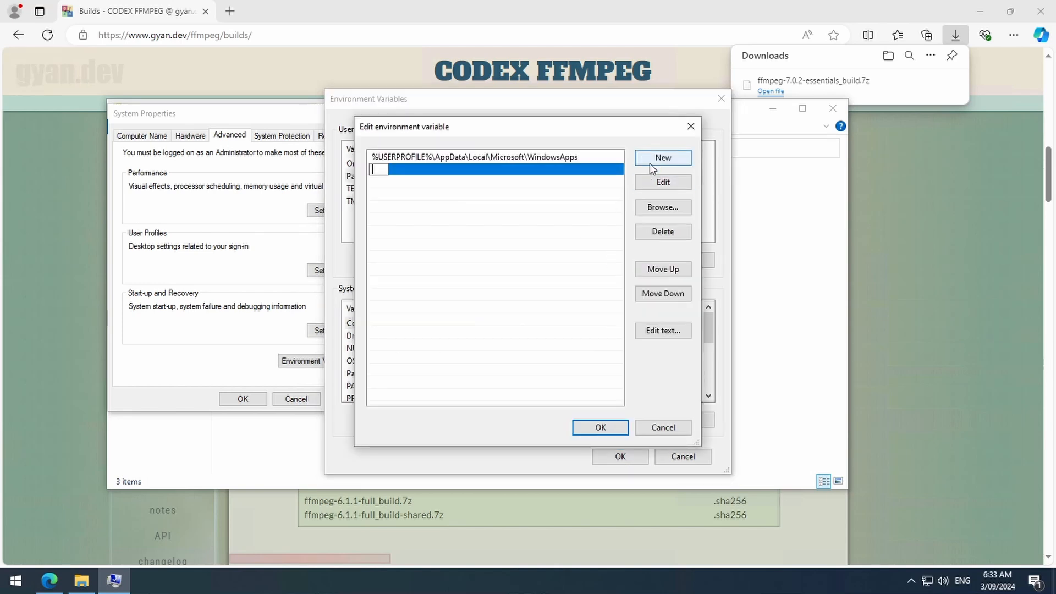
pyautogui.hotkey('ctrl', 'v')
pyautogui.click(599, 427)
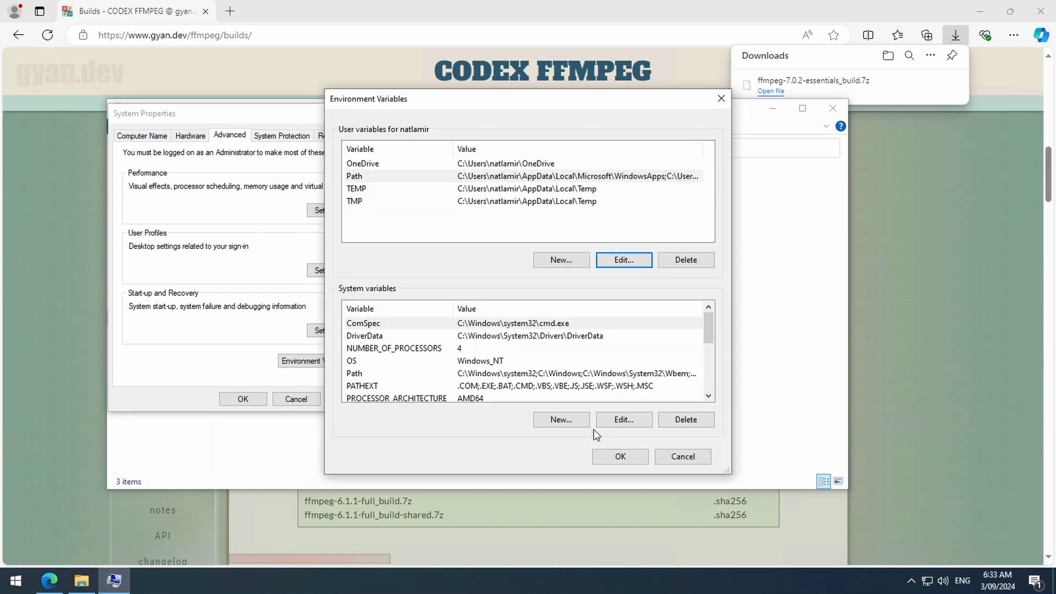
pyautogui.click(620, 456)
pyautogui.click(243, 399)
# - Run ffmpeg in a Command Prompt to check that the command is found through the Path variable
pyautogui.press('super+r')
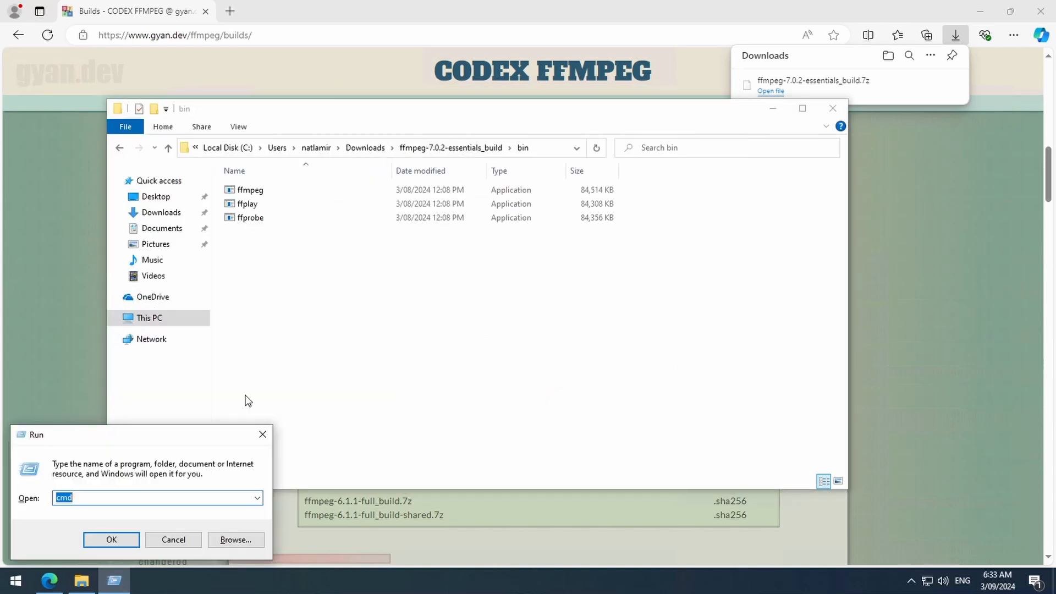
pyautogui.press('Return')
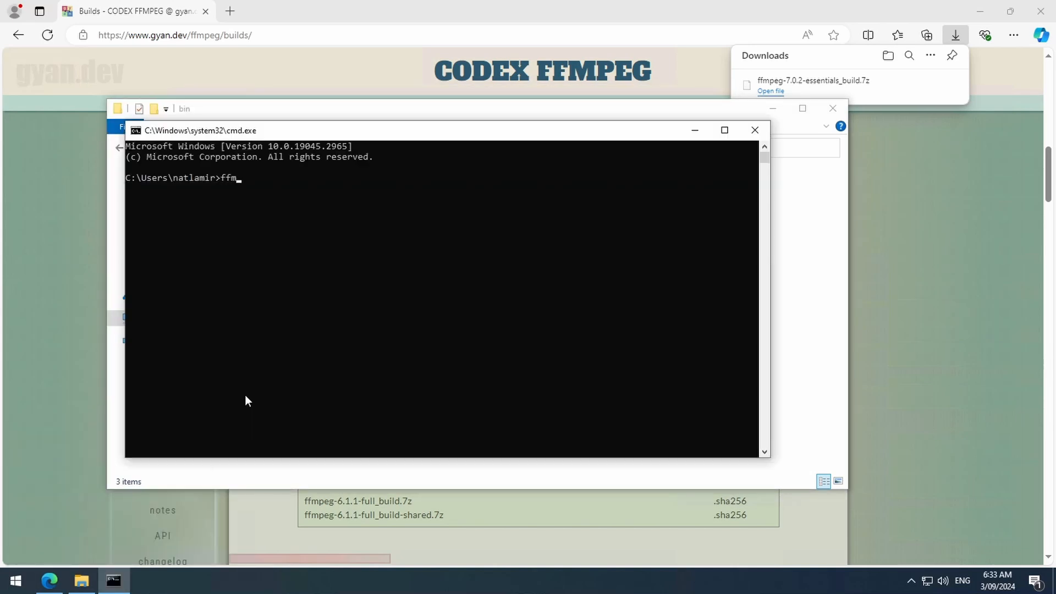
pyautogui.press('Return')
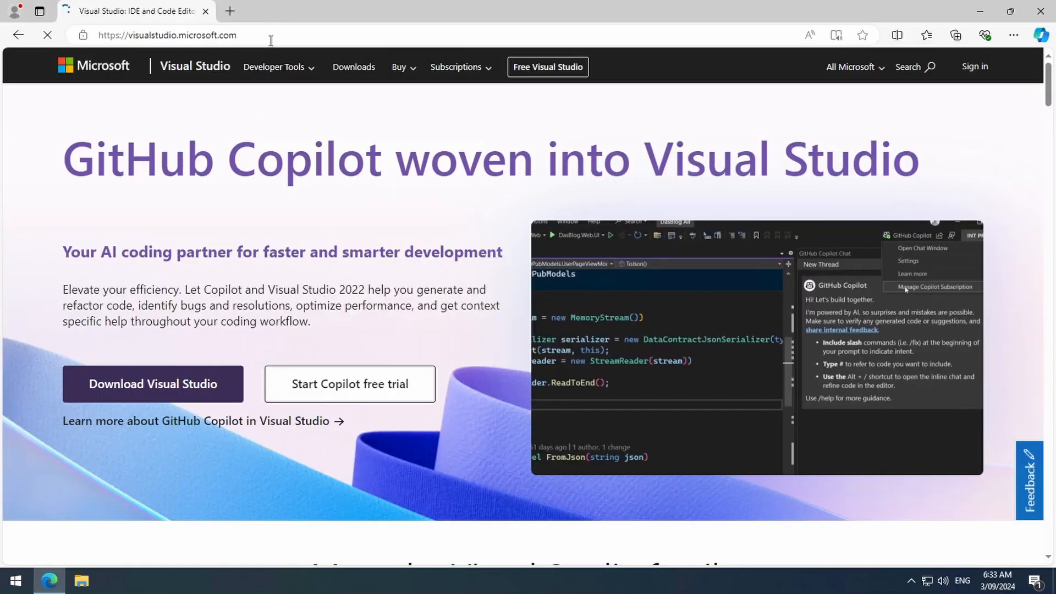
# - Download the Visual Studio Community 2022 installer from the Visual Studio website
pyautogui.click(171, 384)
pyautogui.scroll(-2, 328, 295)
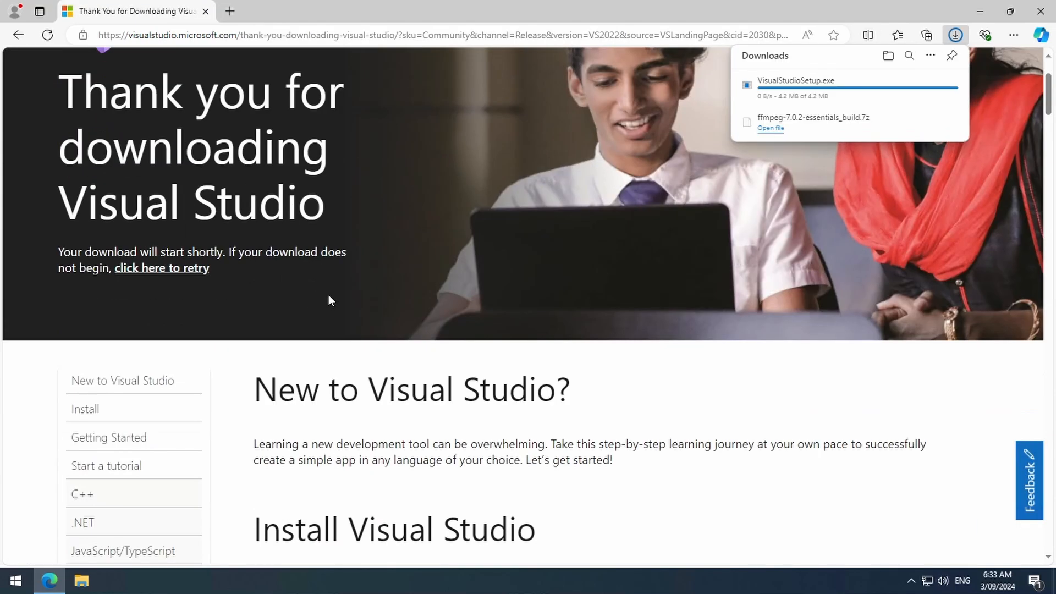
pyautogui.scroll(2, 691, 215)
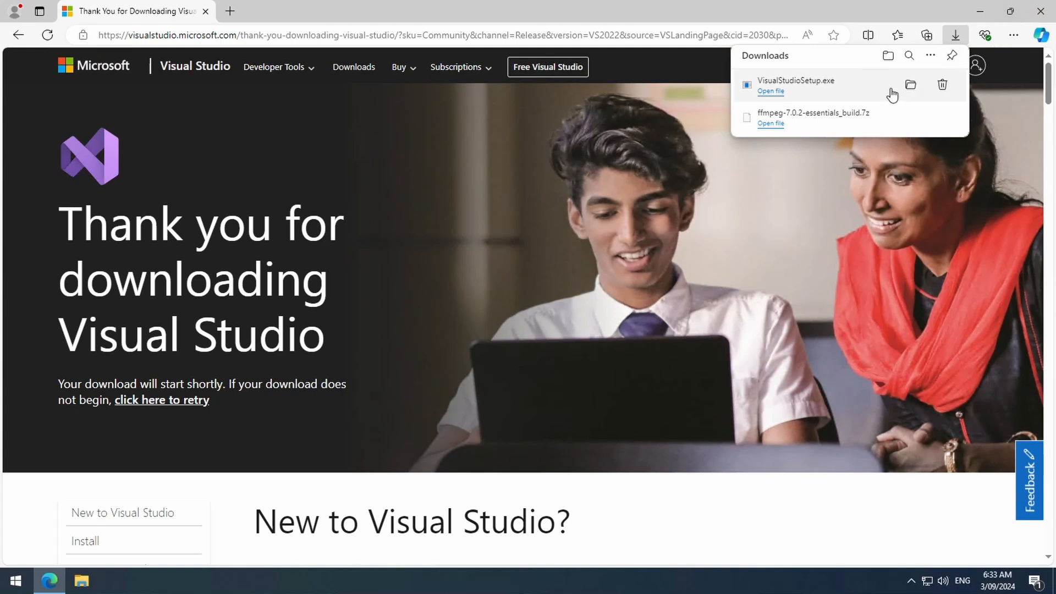
# - Run VisualStudioSetup from the Downloads folder and continue through the initial installer setup
pyautogui.click(913, 85)
pyautogui.doubleClick(264, 208)
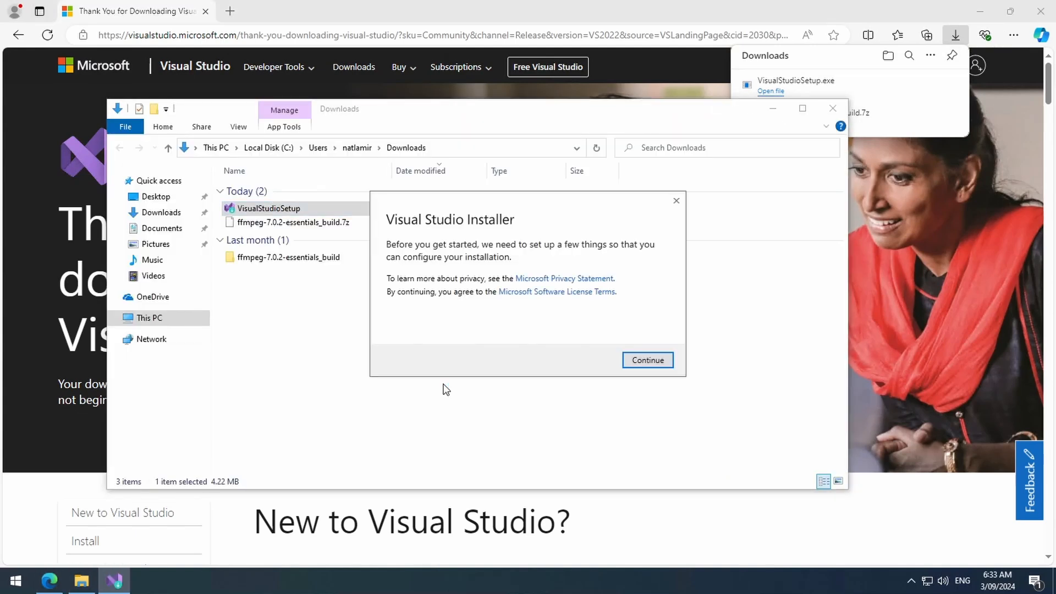
pyautogui.click(633, 360)
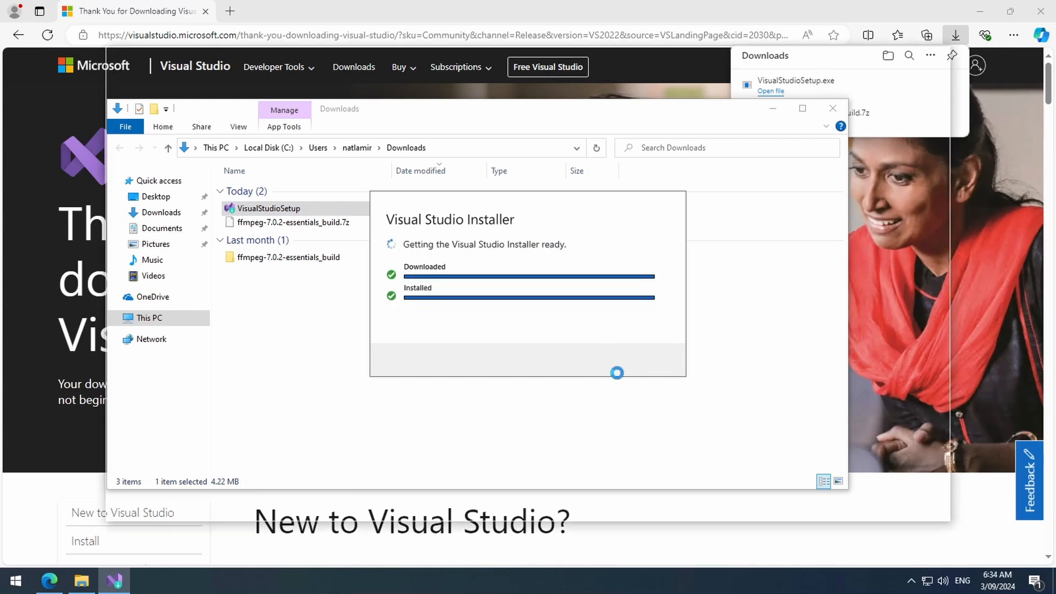
# - Select the Desktop development with C++ workload for Visual Studio Community 2022 and start the installation
pyautogui.scroll(-3, 578, 300)
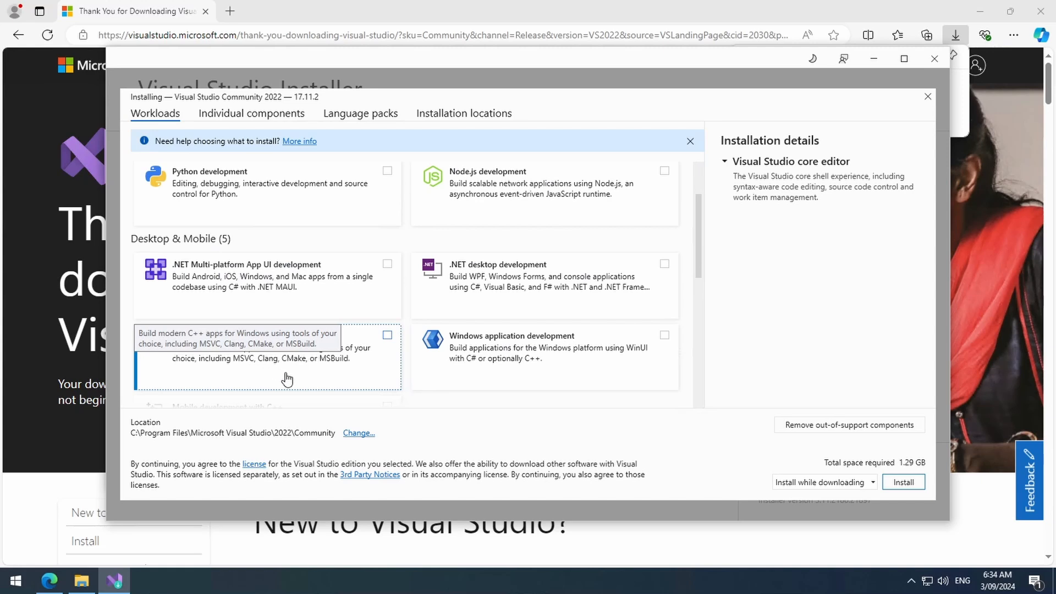
pyautogui.scroll(-2, 369, 341)
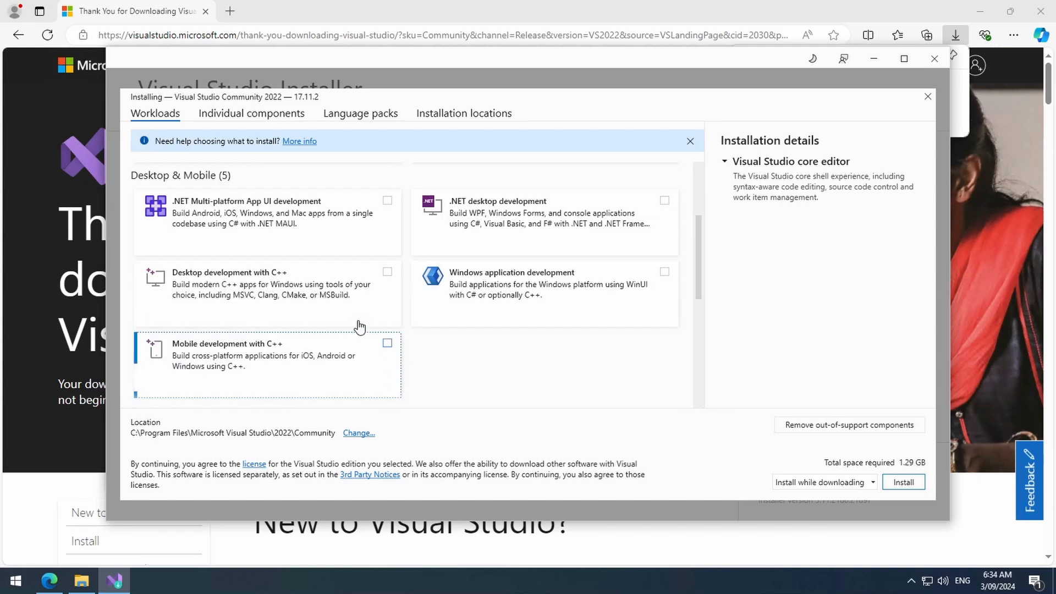
pyautogui.click(358, 304)
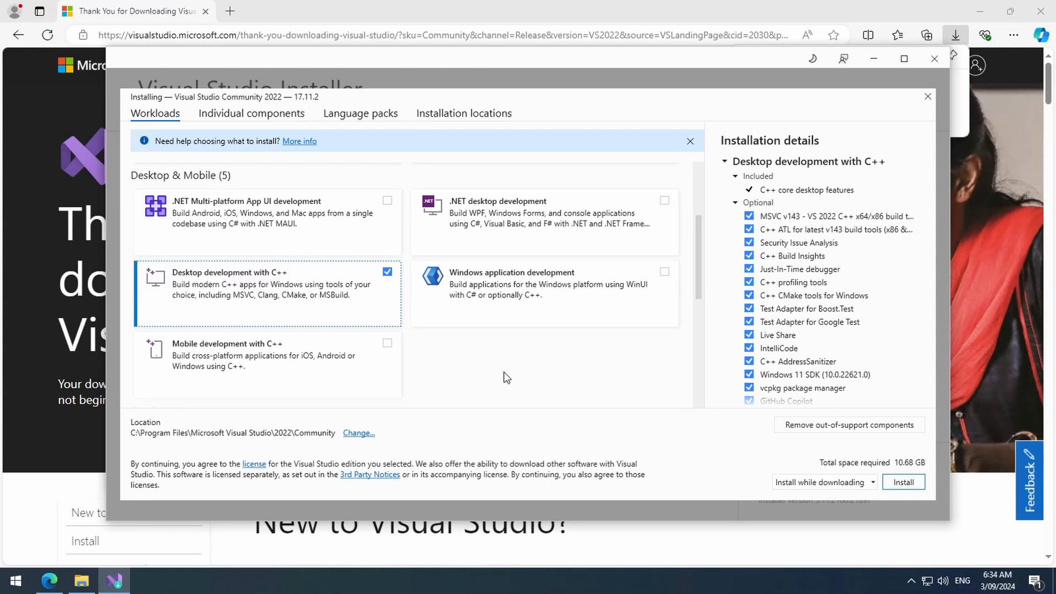
pyautogui.click(908, 481)
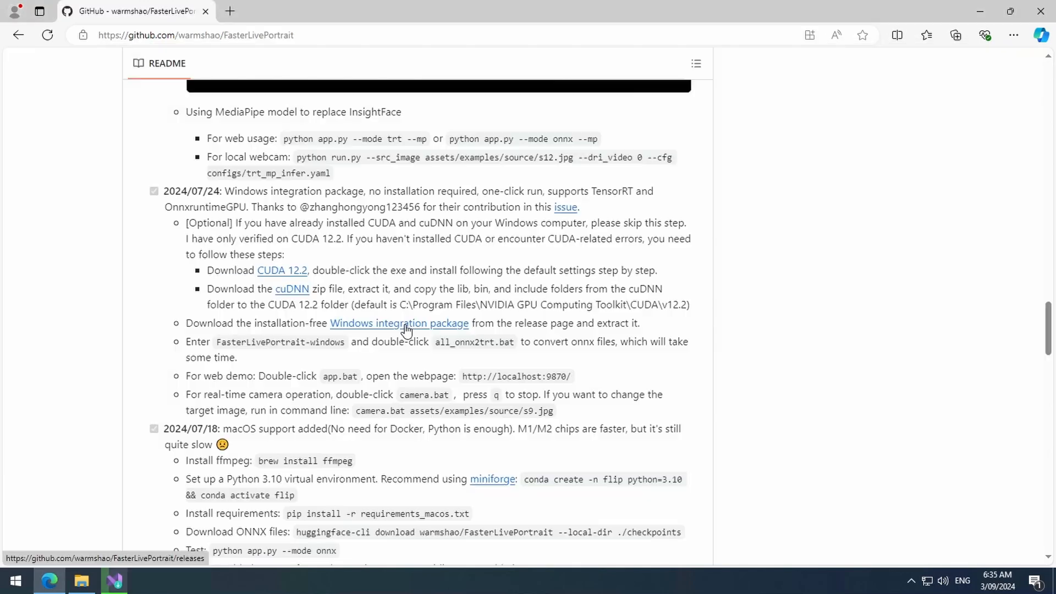
# - Open the Windows integration package link from the FasterLivePortrait README in a new tab and switch to it
pyautogui.rightClick(406, 327)
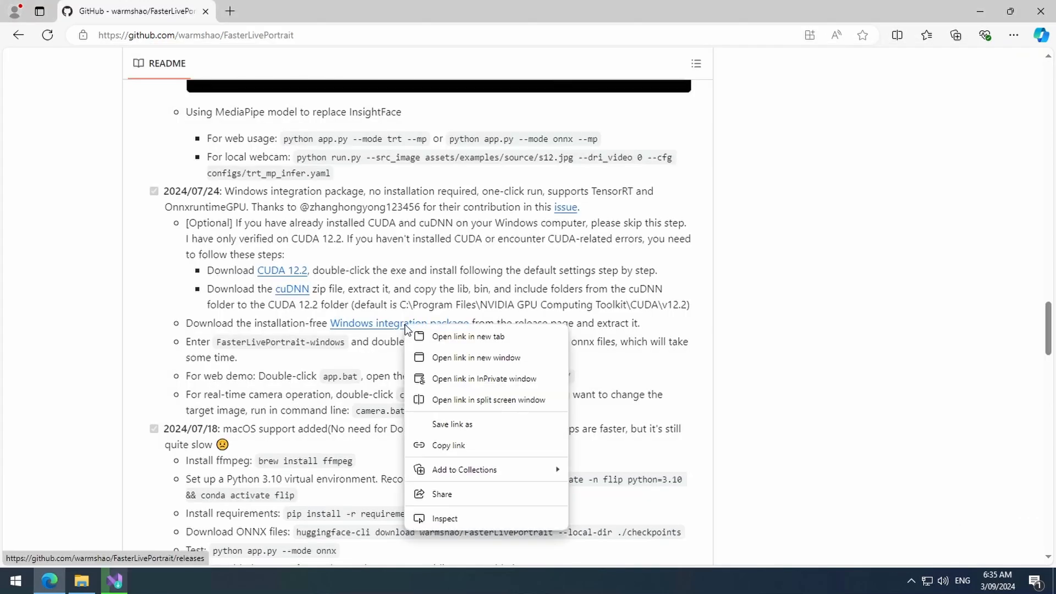
pyautogui.click(439, 337)
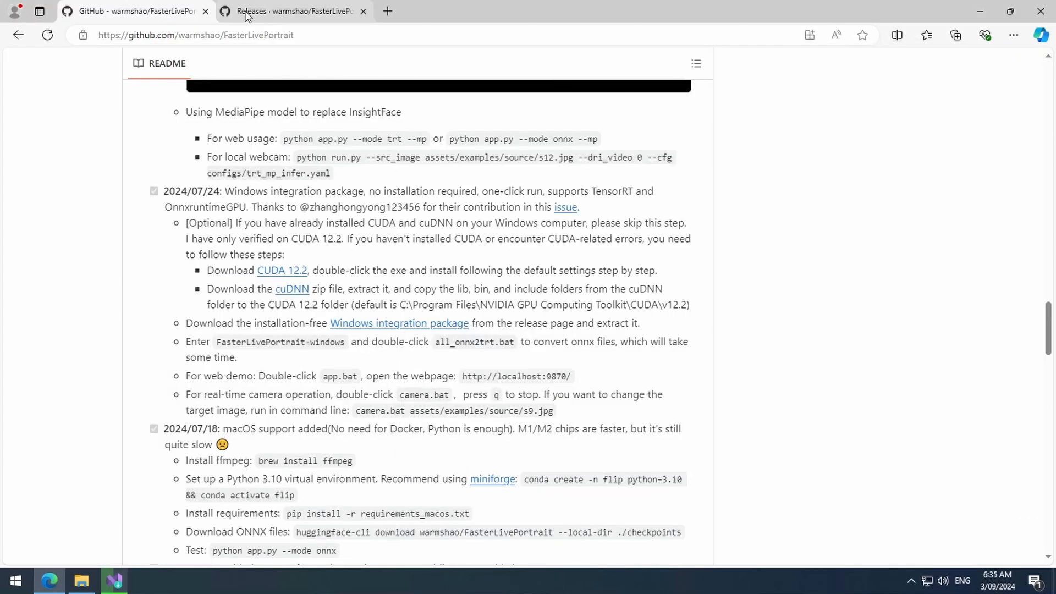
pyautogui.click(246, 13)
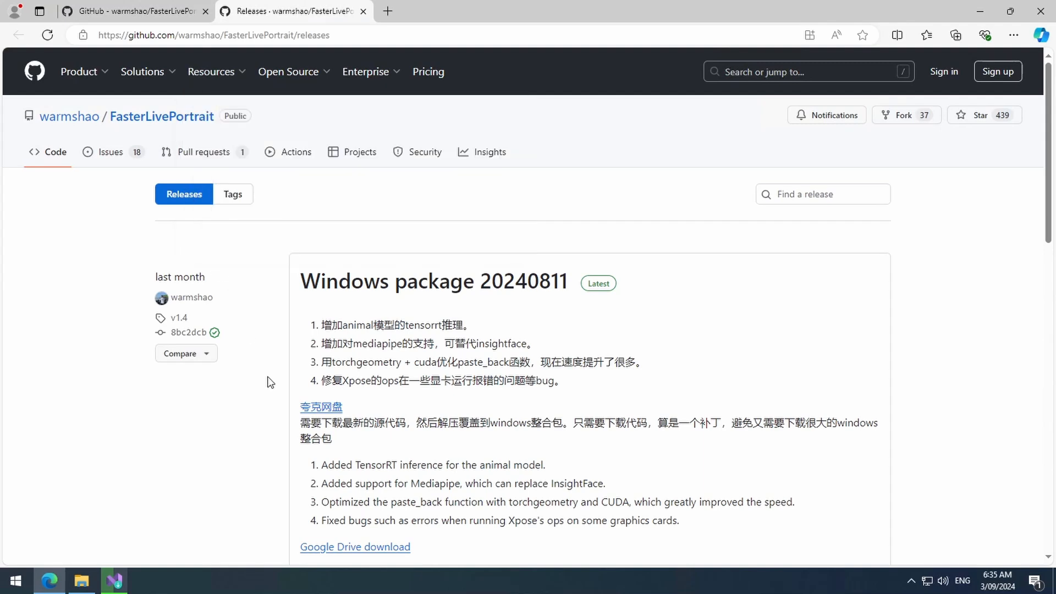
# - Open the Google Drive download link of the Windows package 20240811 release in a new tab and switch to it
pyautogui.scroll(-5, 550, 392)
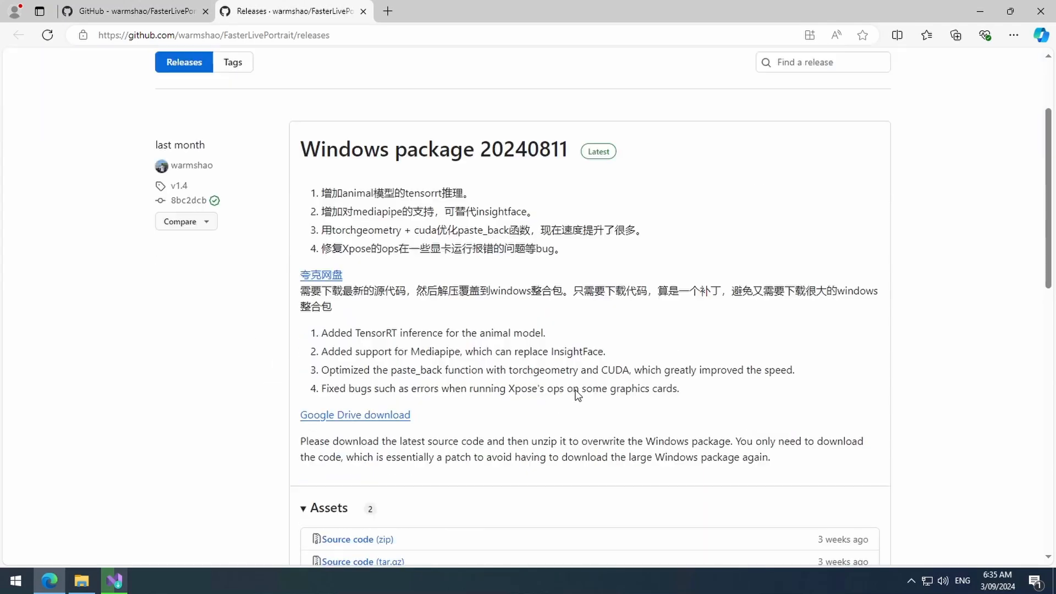
pyautogui.rightClick(372, 283)
pyautogui.click(396, 298)
pyautogui.click(431, 15)
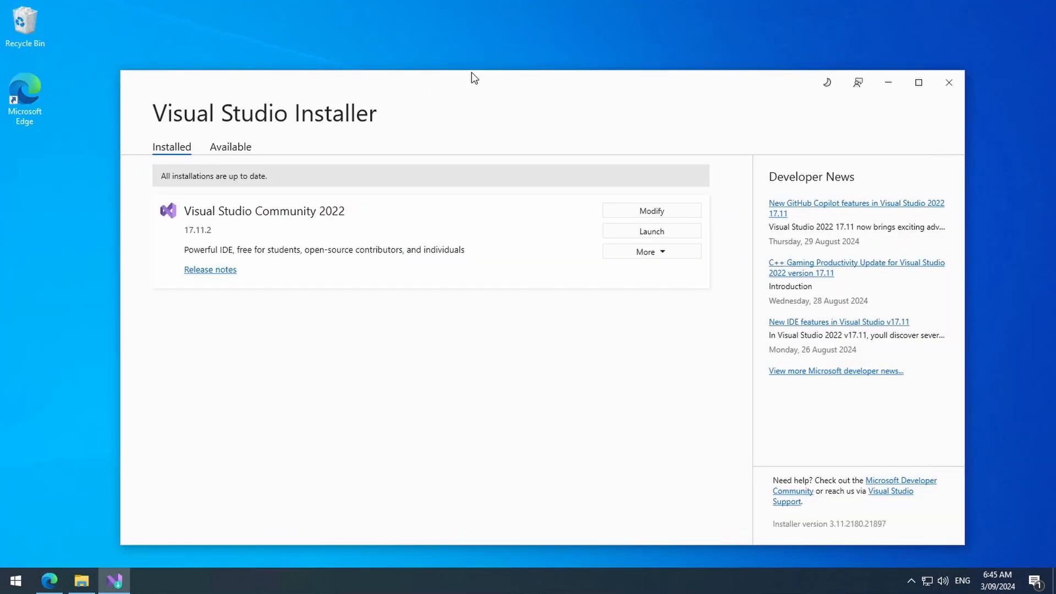
# - Close the Visual Studio Installer and arrange the Downloads window beside a Local Disk (C:) window
pyautogui.click(949, 82)
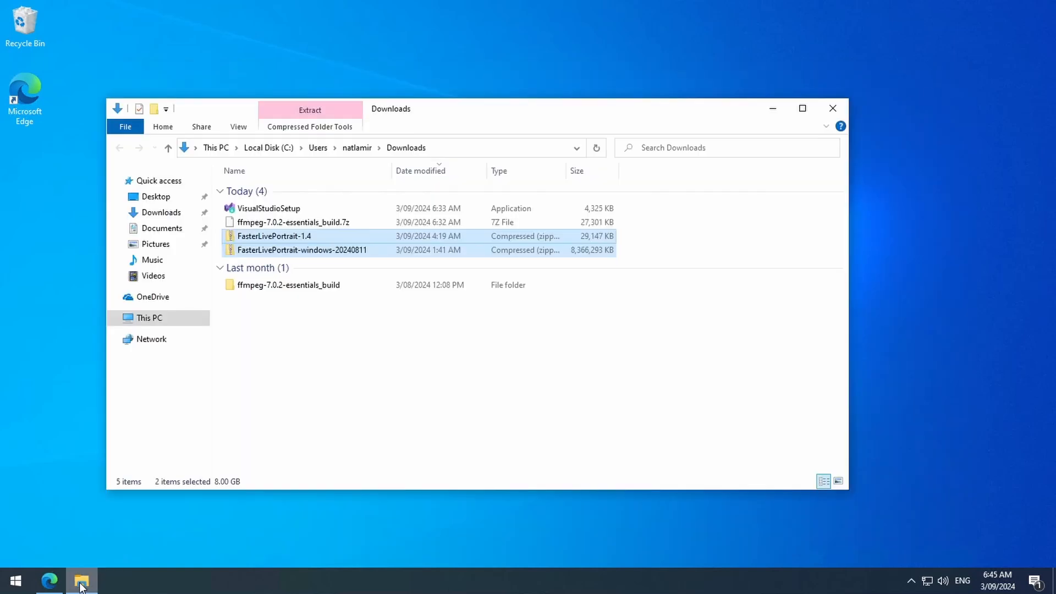
pyautogui.click(279, 399)
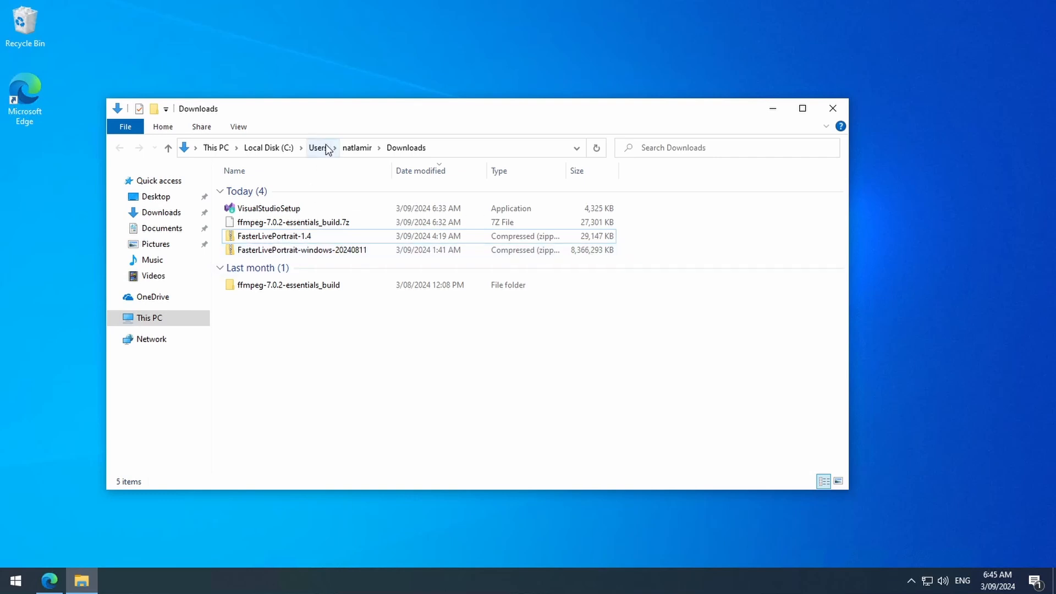
pyautogui.moveTo(333, 113); pyautogui.dragTo(514, 113)
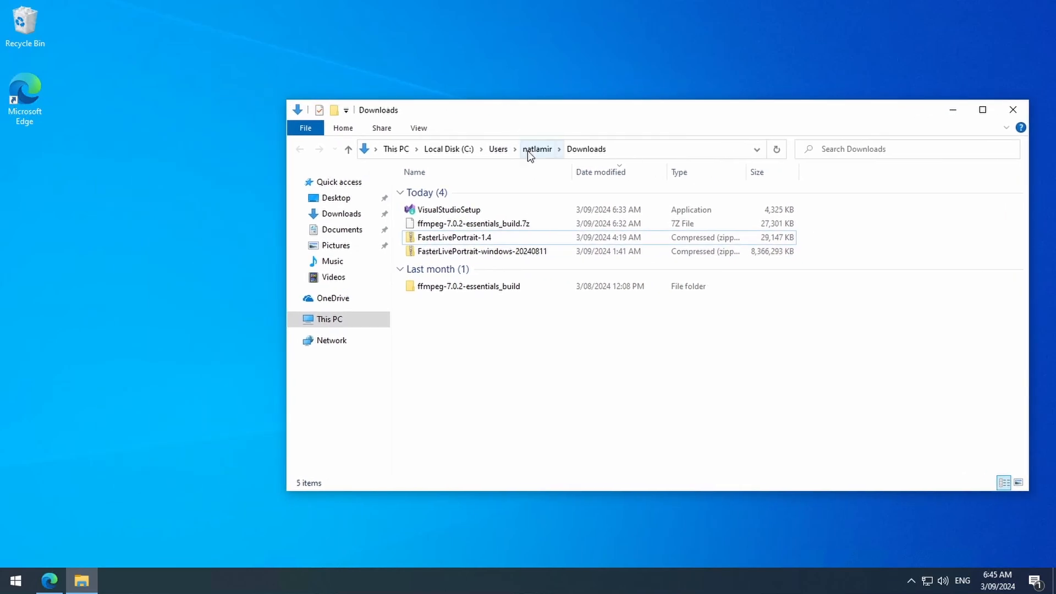
pyautogui.click(626, 148)
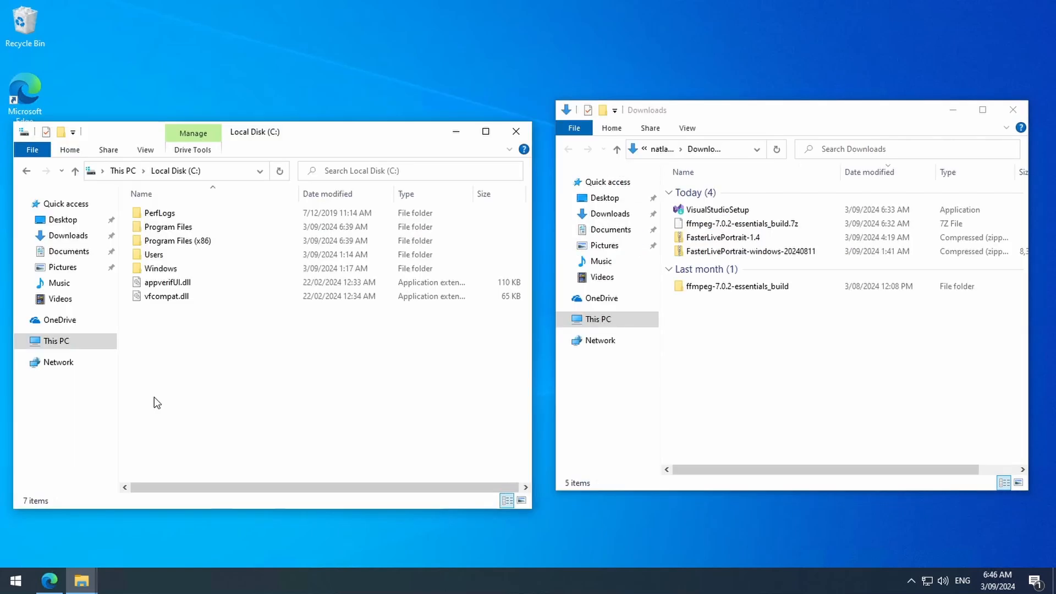
# - Create a new folder named ai in the root of Local Disk (C:) and open it
pyautogui.rightClick(177, 333)
pyautogui.moveTo(224, 473)
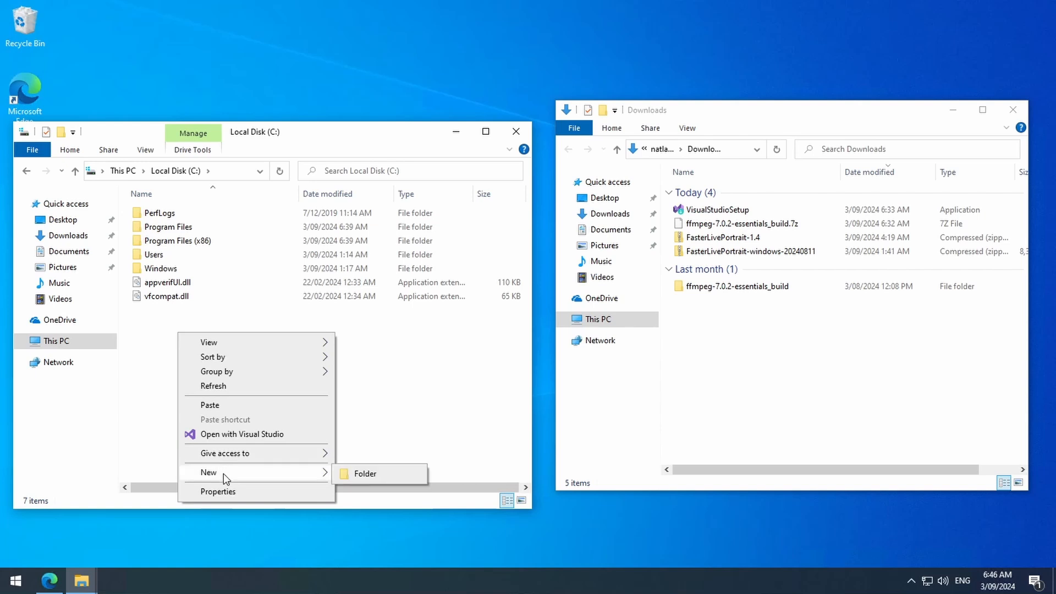
pyautogui.click(378, 473)
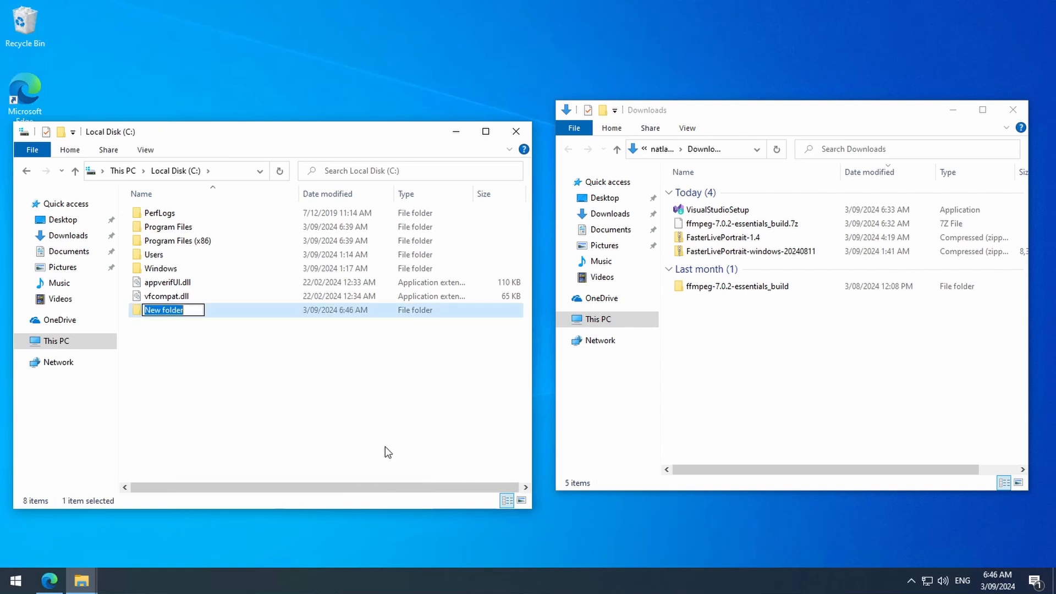
pyautogui.write('ai')
pyautogui.press('Return')
pyautogui.press('Return')
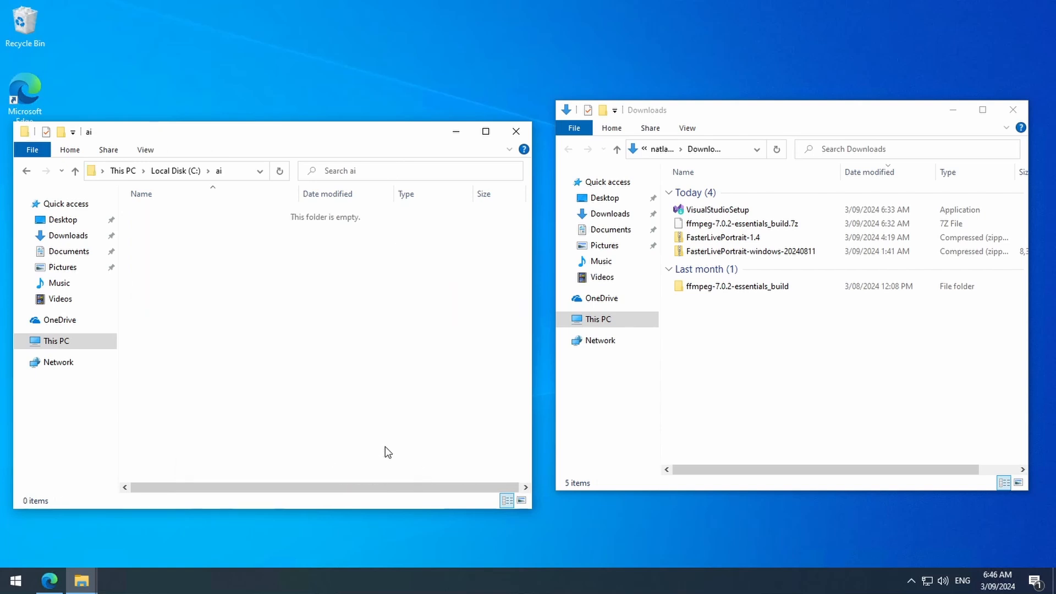
# - Extract the FasterLivePortrait-windows-20240811 archive into C:\ai with 7-Zip and permanently delete the archive
pyautogui.moveTo(720, 251); pyautogui.dragTo(305, 304)
pyautogui.rightClick(141, 215)
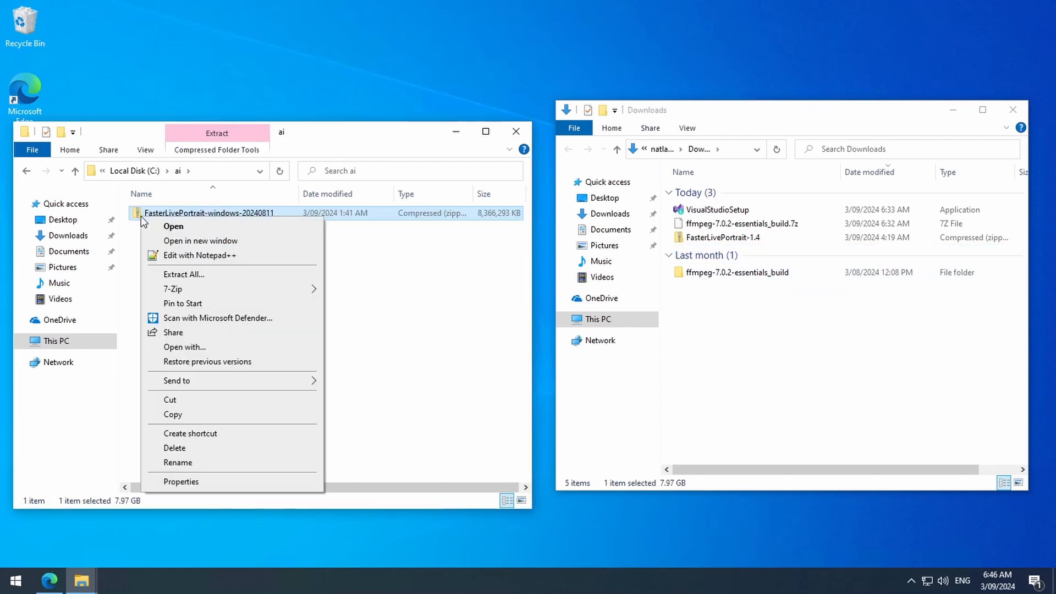
pyautogui.moveTo(204, 291)
pyautogui.click(392, 335)
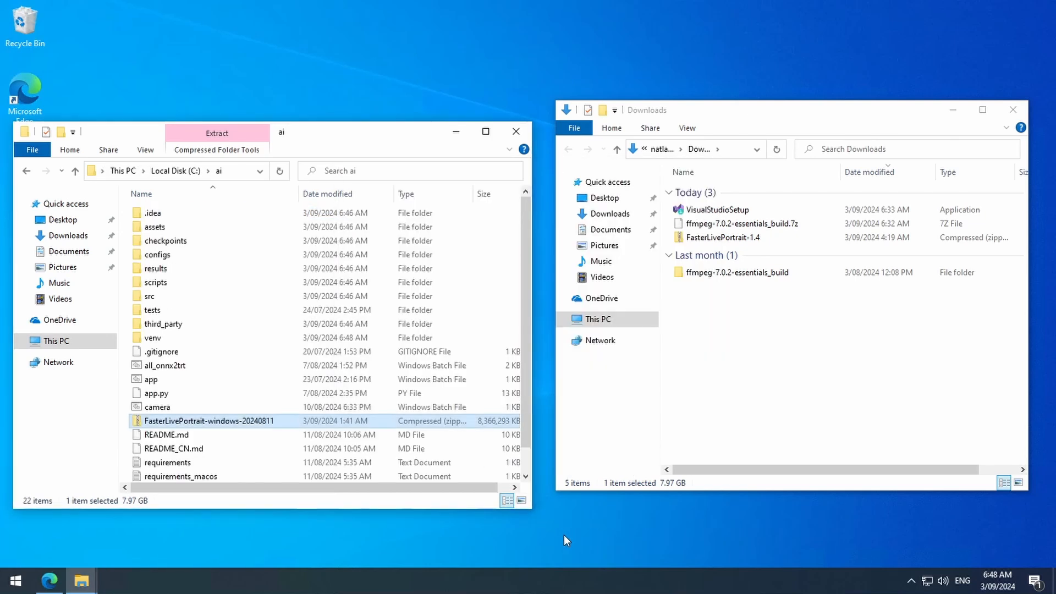
pyautogui.hotkey('shift', 'Delete')
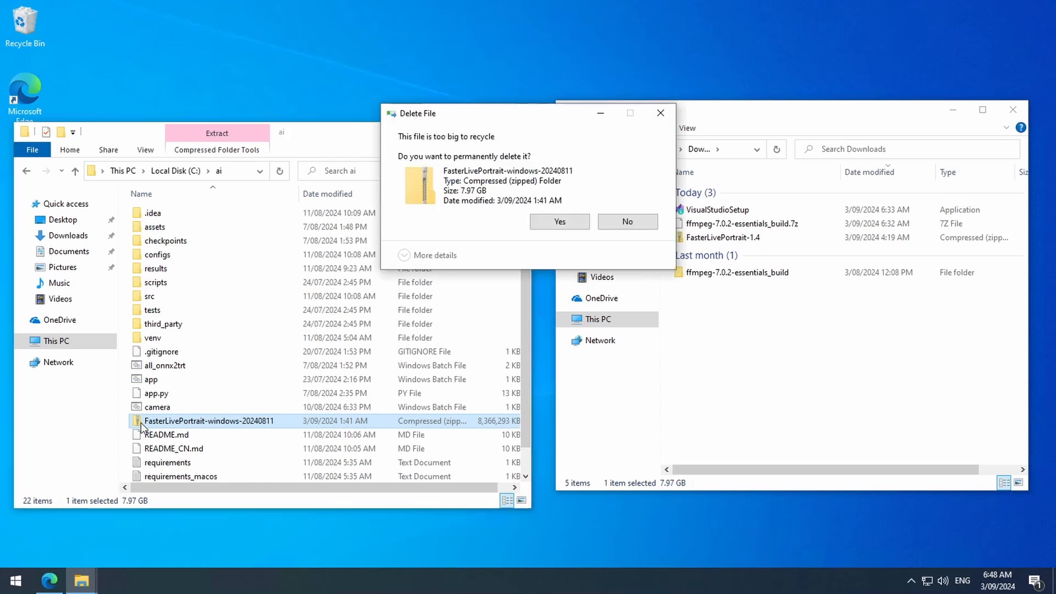
pyautogui.click(559, 223)
# - Extract the FasterLivePortrait-1.4 archive in Downloads with 7-Zip and open the extracted folder
pyautogui.rightClick(681, 241)
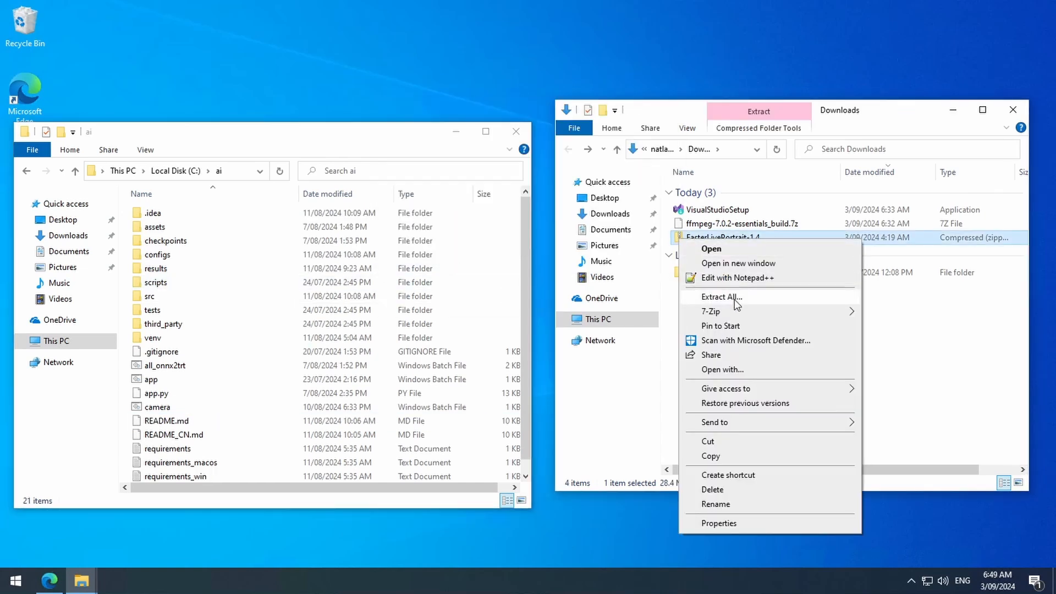
pyautogui.moveTo(737, 309)
pyautogui.click(594, 360)
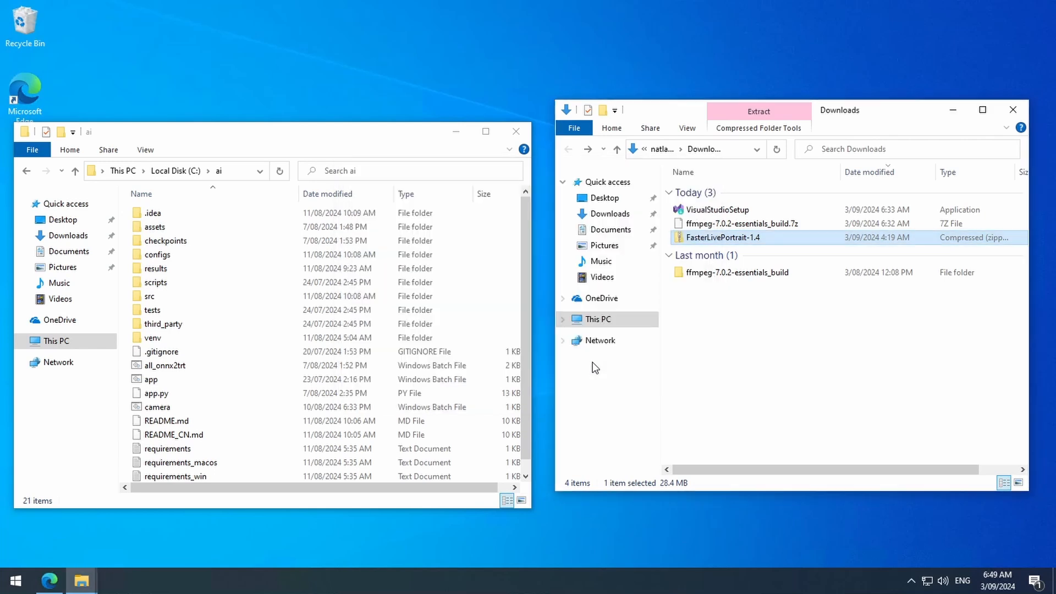
pyautogui.doubleClick(710, 275)
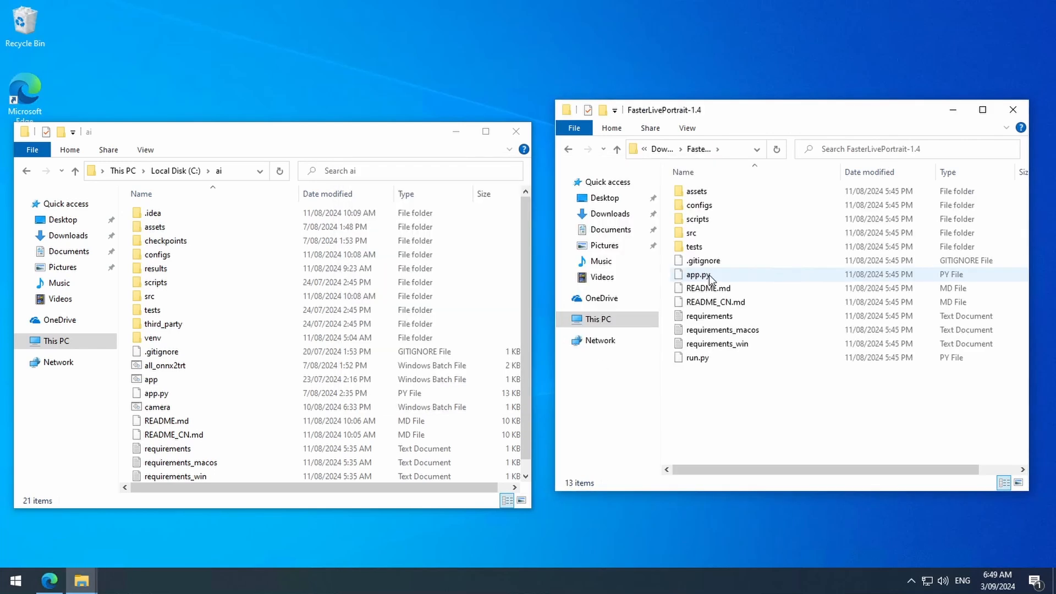
# - Copy everything from the FasterLivePortrait-1.4 folder into C:\ai, replacing files with the same names, and dismiss the source window
pyautogui.moveTo(754, 415); pyautogui.dragTo(691, 191)
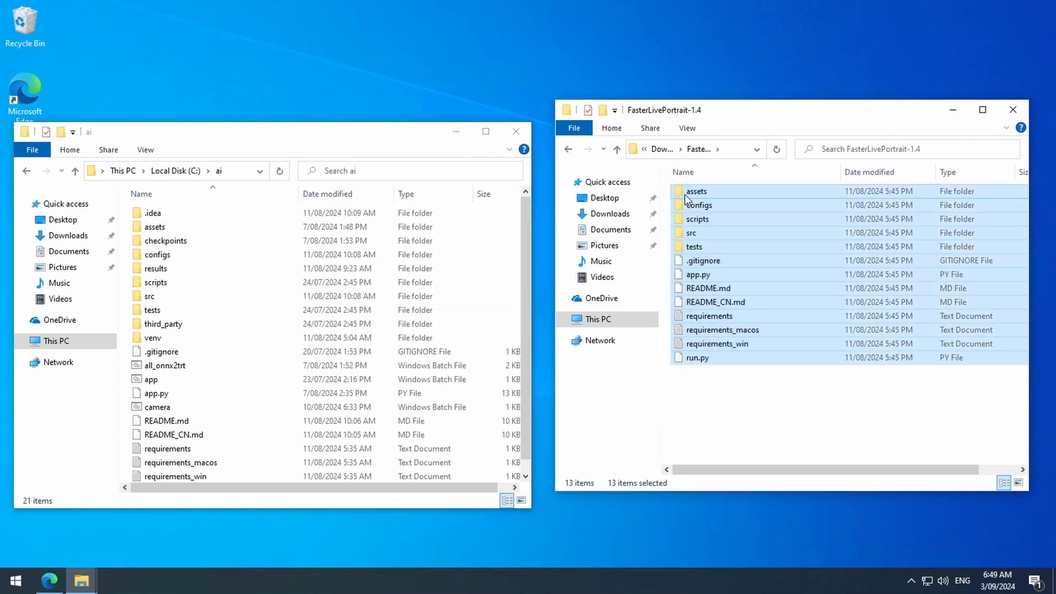
pyautogui.rightClick(683, 192)
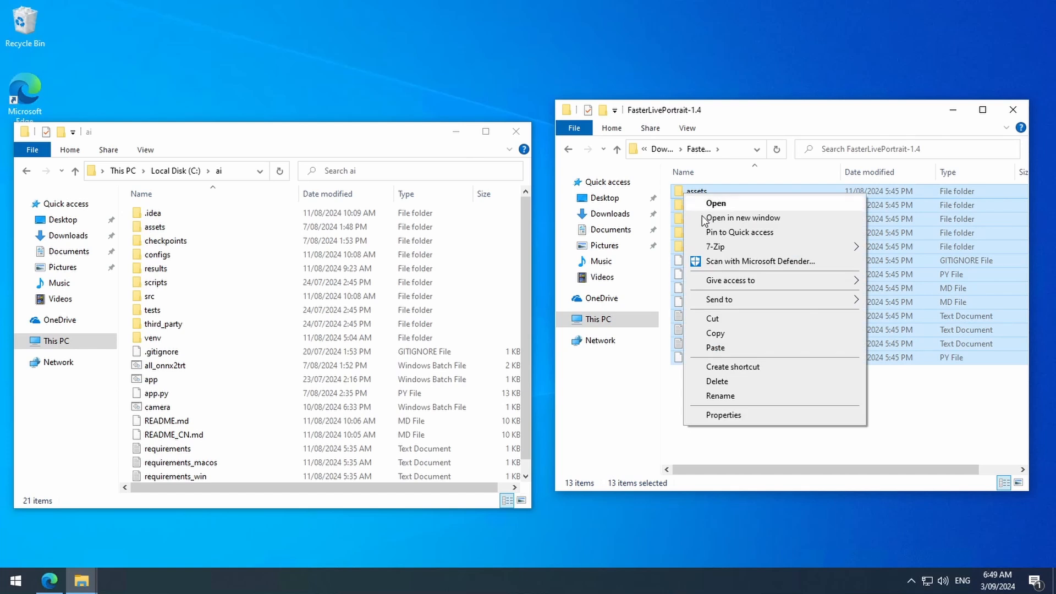
pyautogui.click(729, 332)
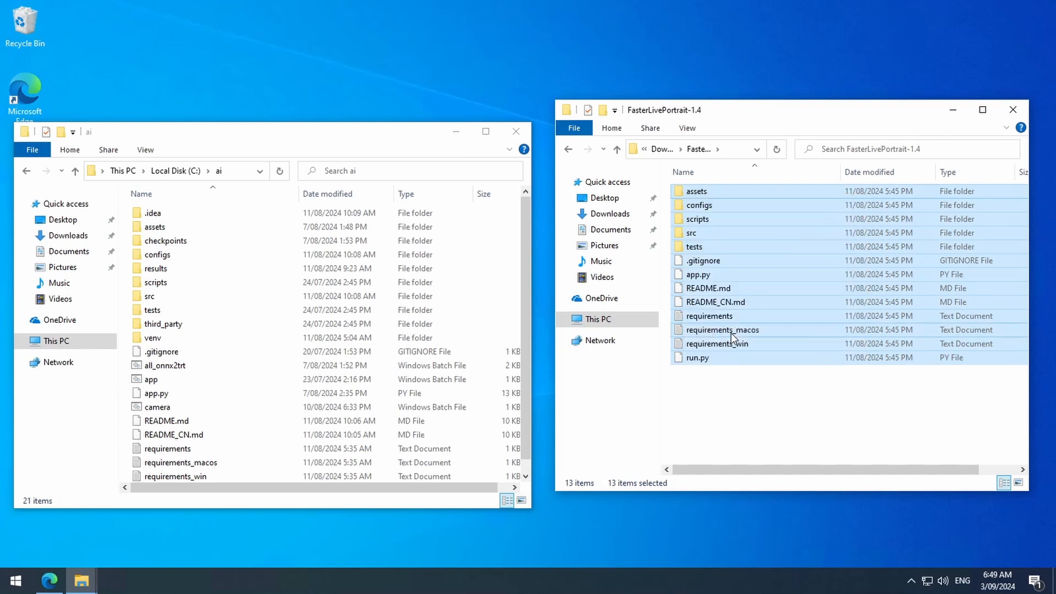
pyautogui.rightClick(129, 335)
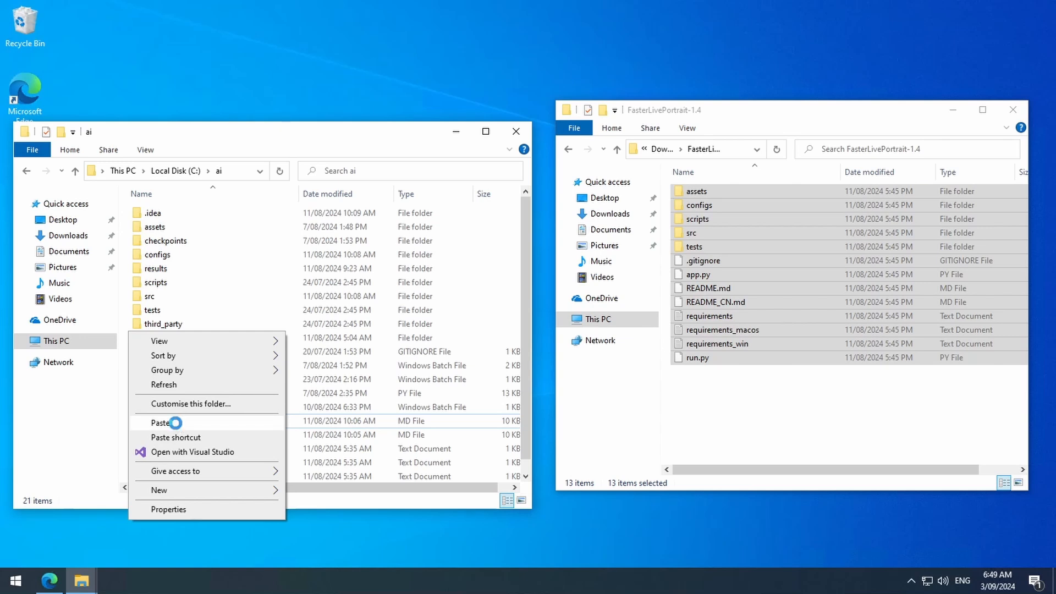
pyautogui.click(175, 423)
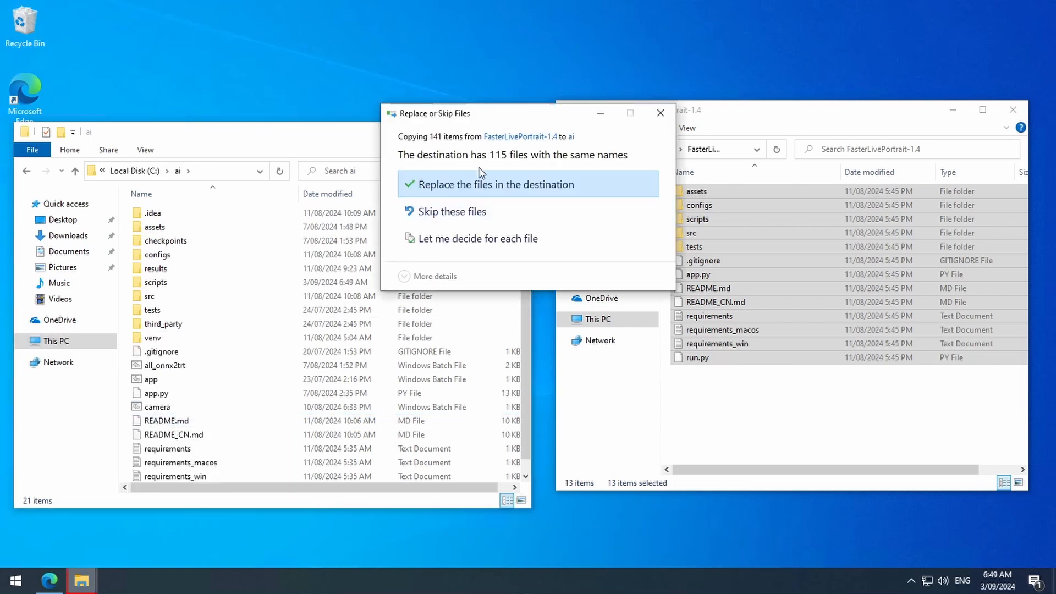
pyautogui.click(487, 183)
pyautogui.click(81, 580)
pyautogui.click(129, 549)
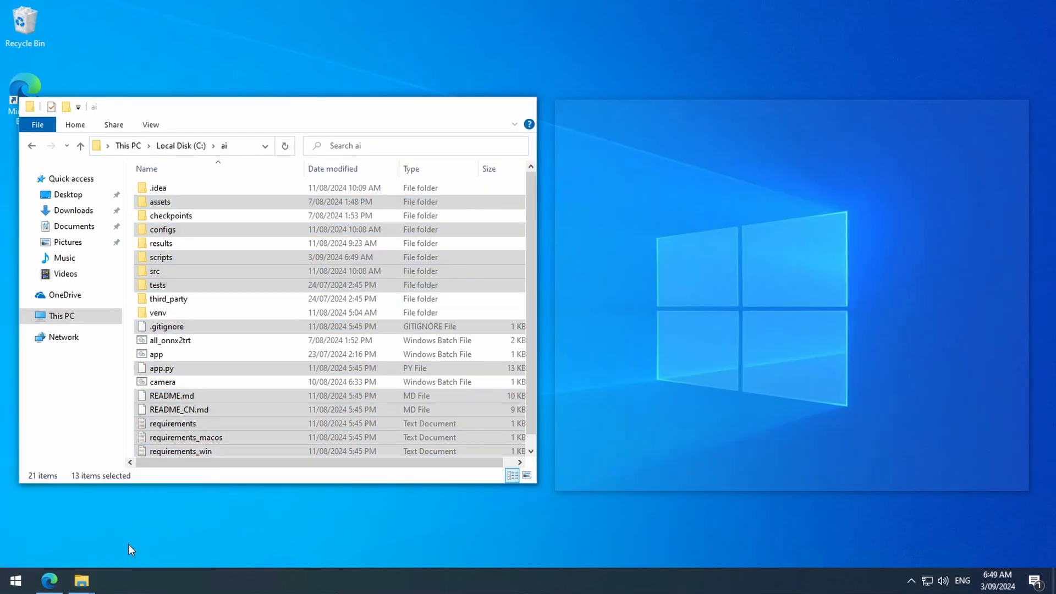
# - Run the all_onnx2trt batch file in C:\ai and maximize its console window
pyautogui.click(183, 340)
pyautogui.doubleClick(144, 342)
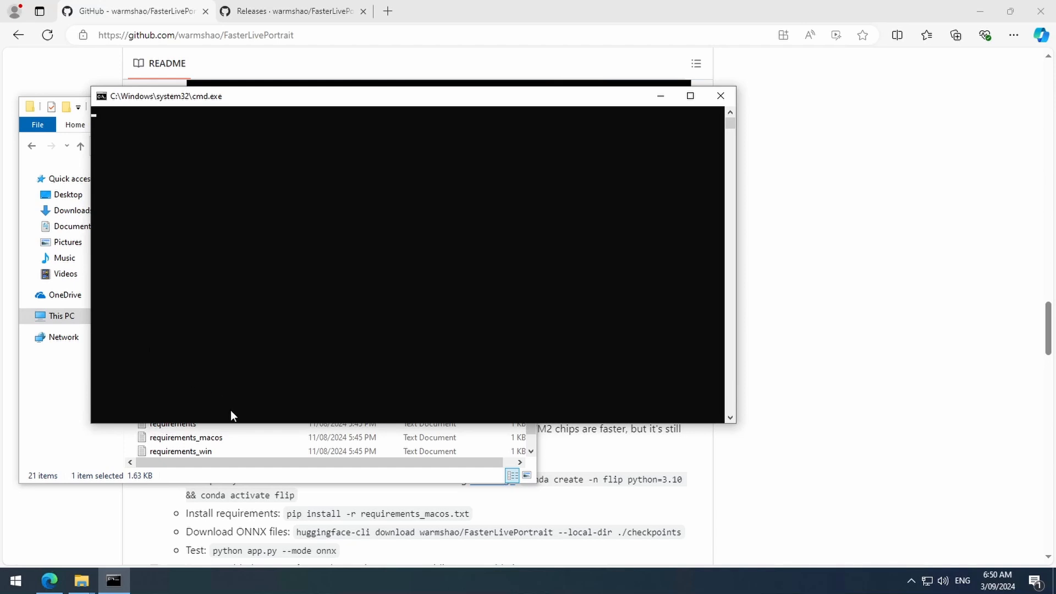
pyautogui.click(692, 96)
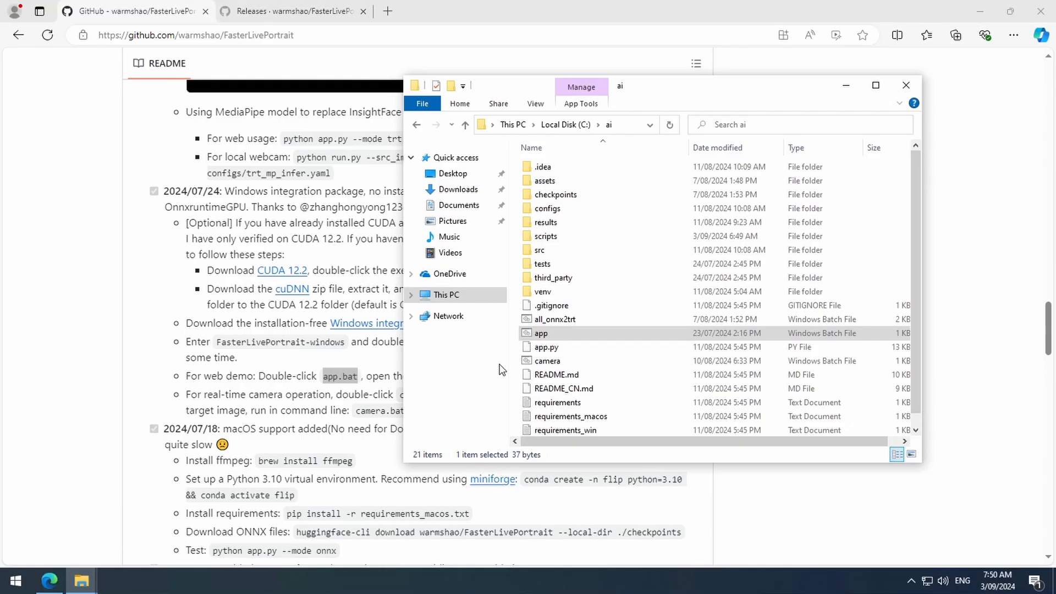
pyautogui.click(537, 334)
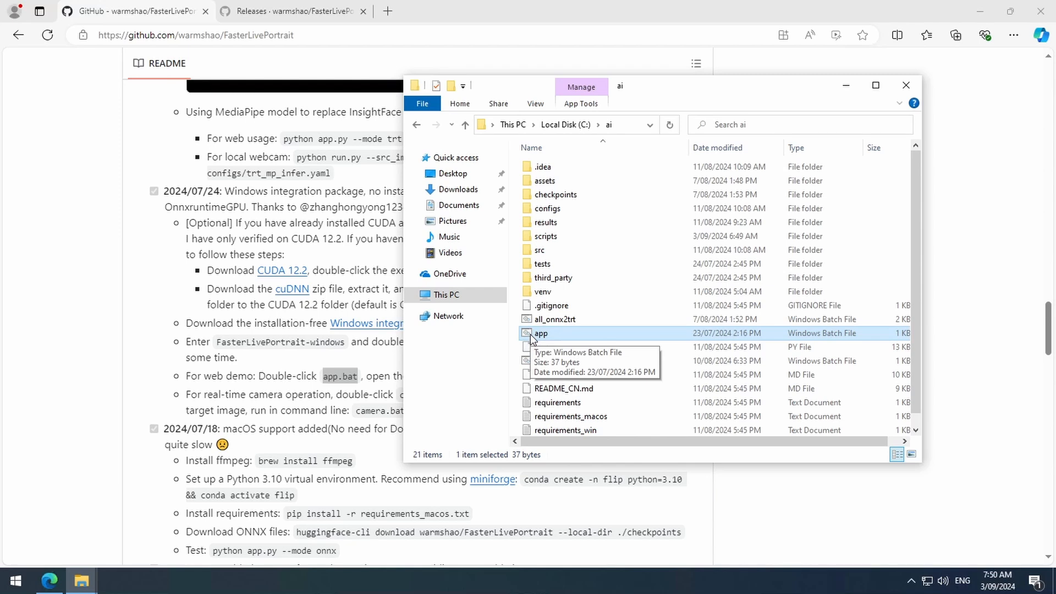
pyautogui.doubleClick(530, 335)
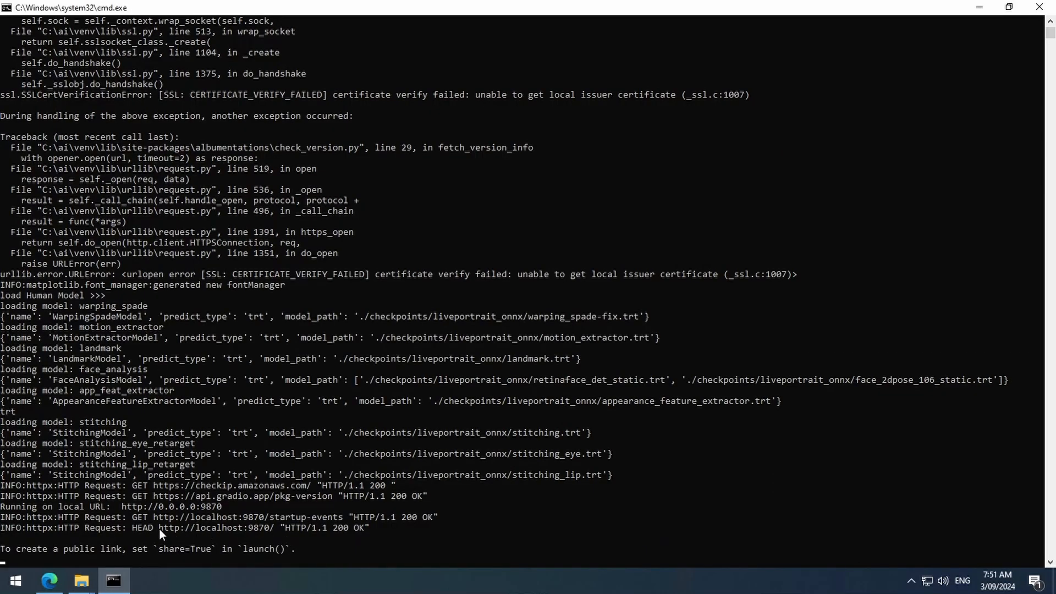
pyautogui.moveTo(160, 530); pyautogui.dragTo(220, 530)
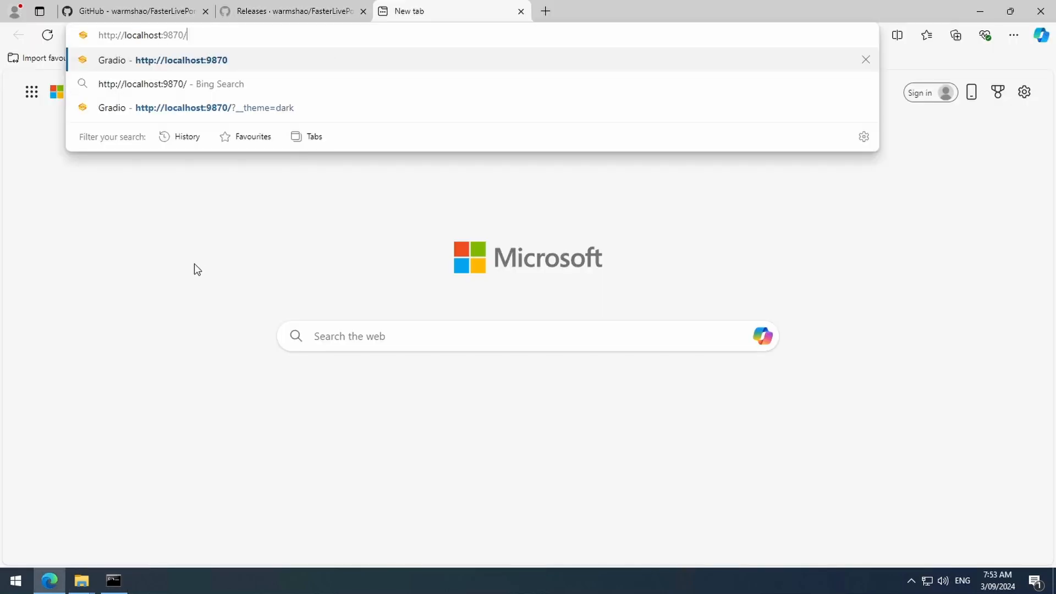
pyautogui.press('Return')
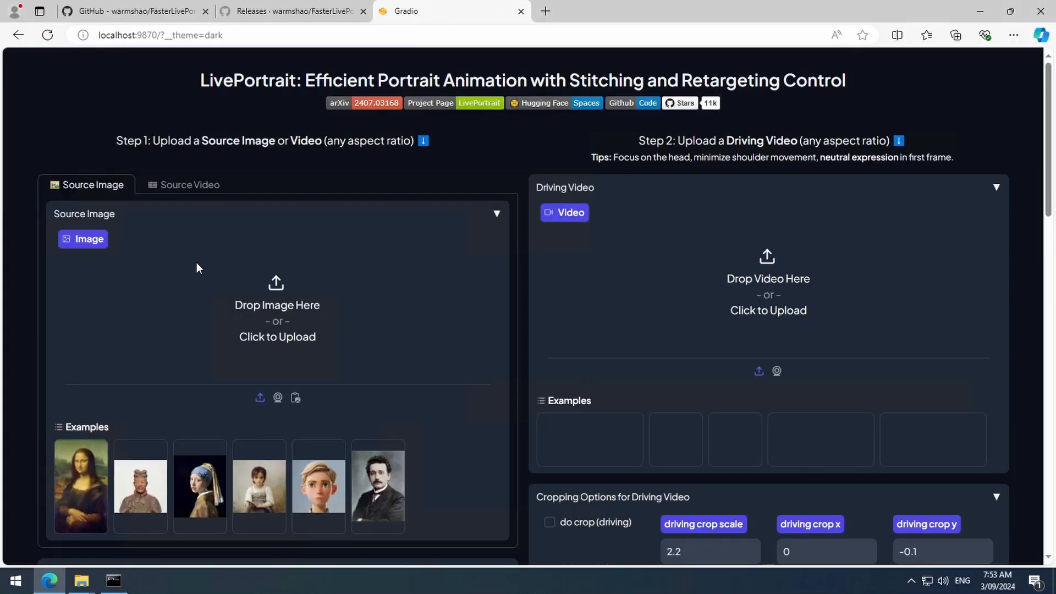
# - Load the Mona Lisa example as source image and the fourth example as driving video, pausing the video's playback
pyautogui.click(80, 492)
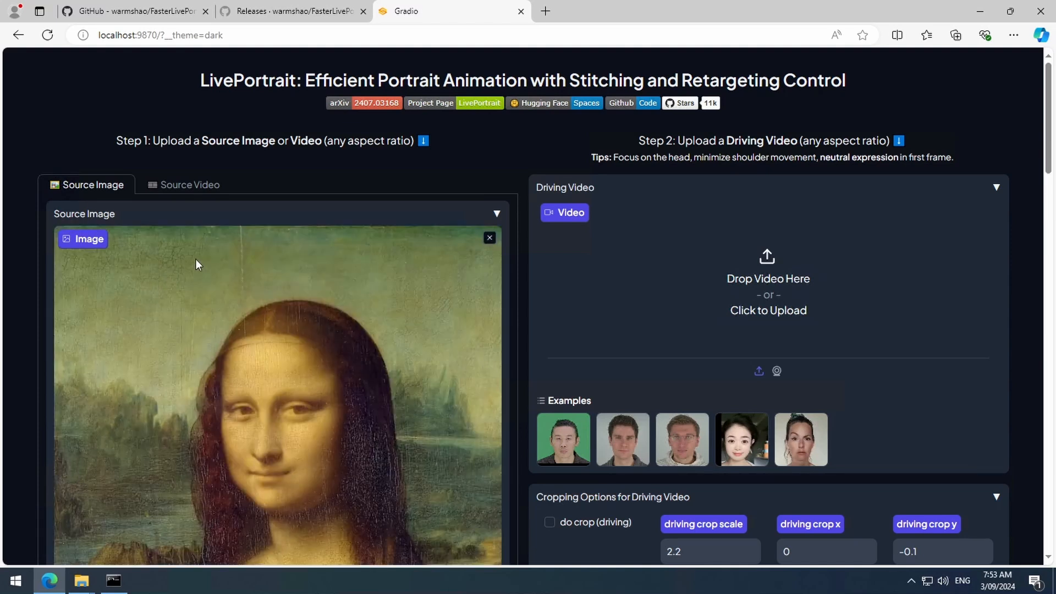
pyautogui.scroll(-1, 427, 277)
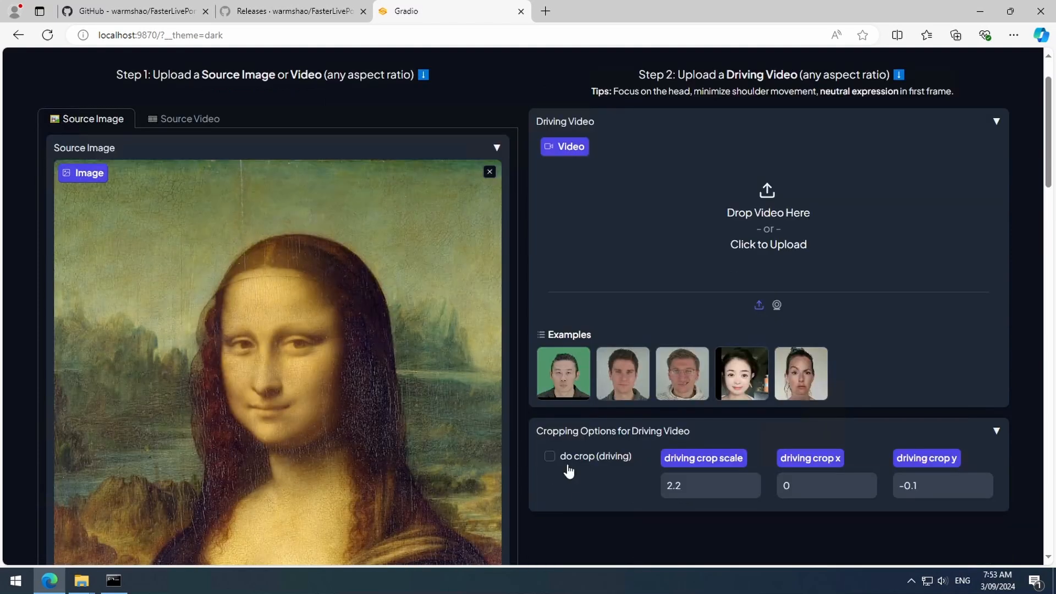
pyautogui.click(743, 372)
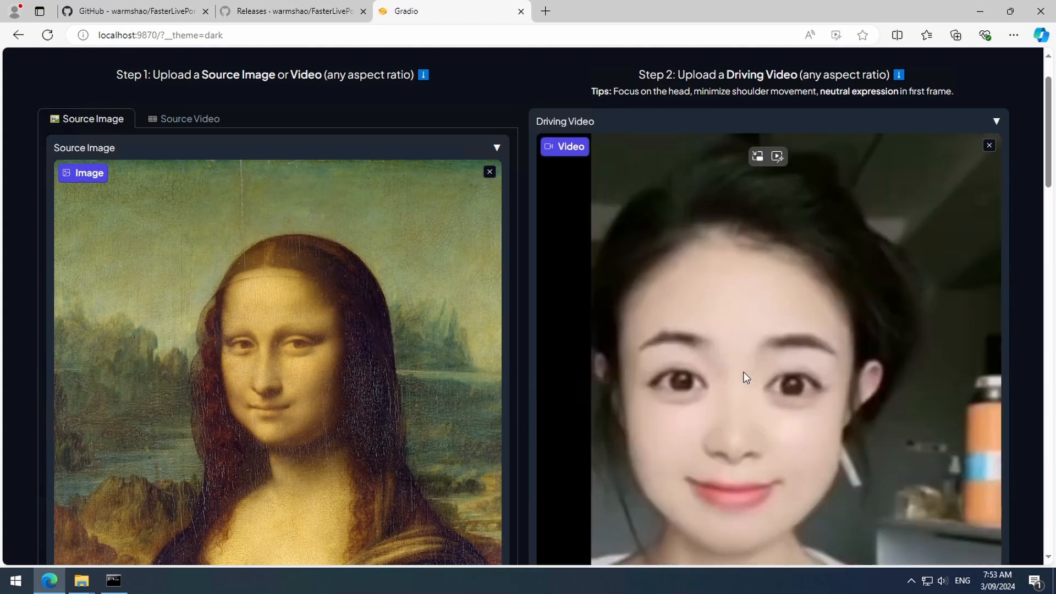
pyautogui.scroll(-1, 540, 400)
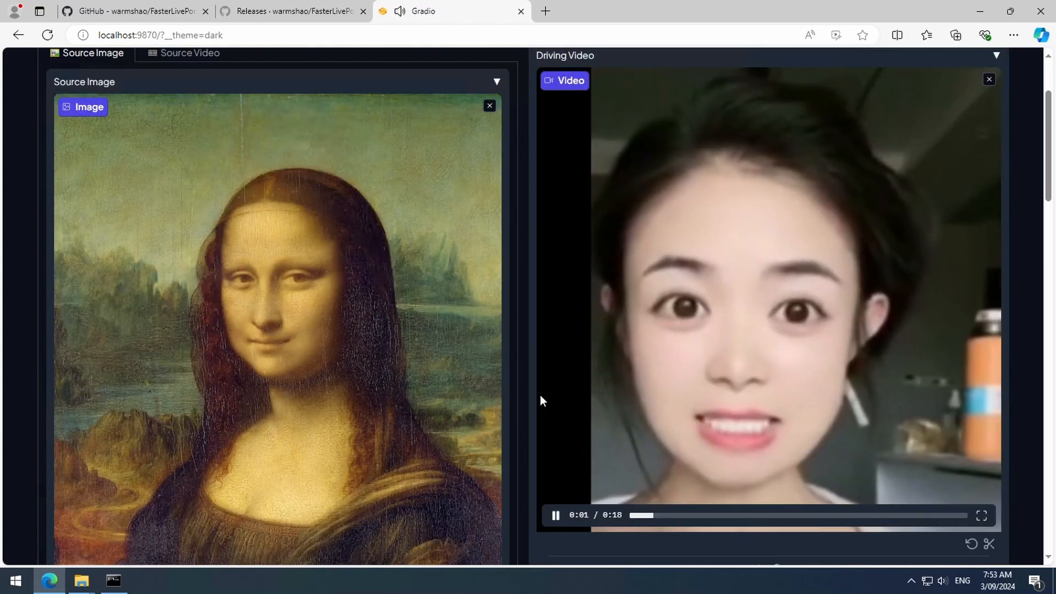
pyautogui.click(680, 380)
# - Generate the Mona Lisa animation with the default cropping and animation options and view the animated videos
pyautogui.scroll(-6, 680, 380)
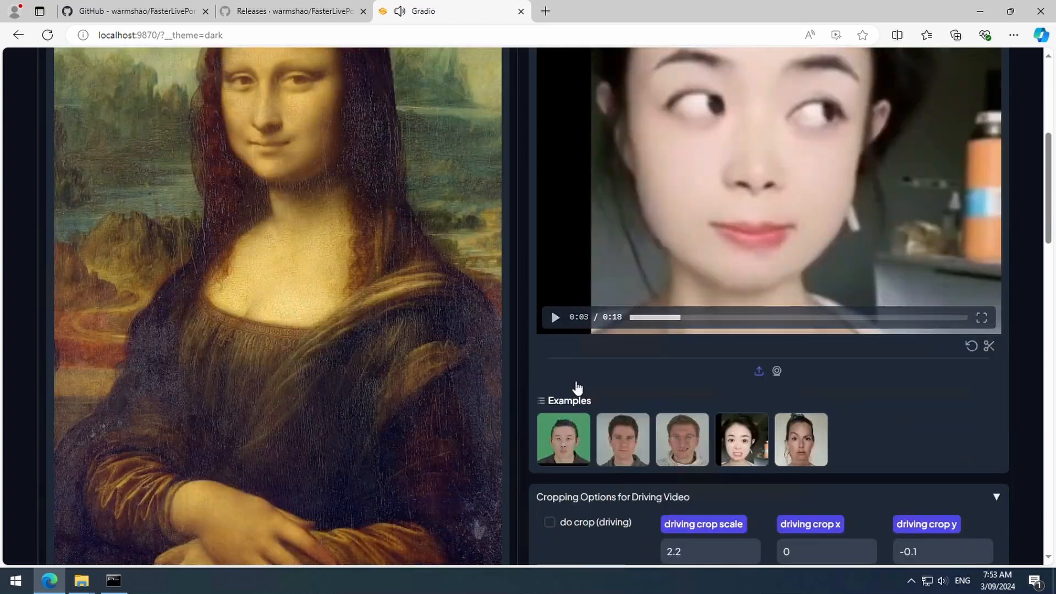
pyautogui.scroll(-5, 540, 379)
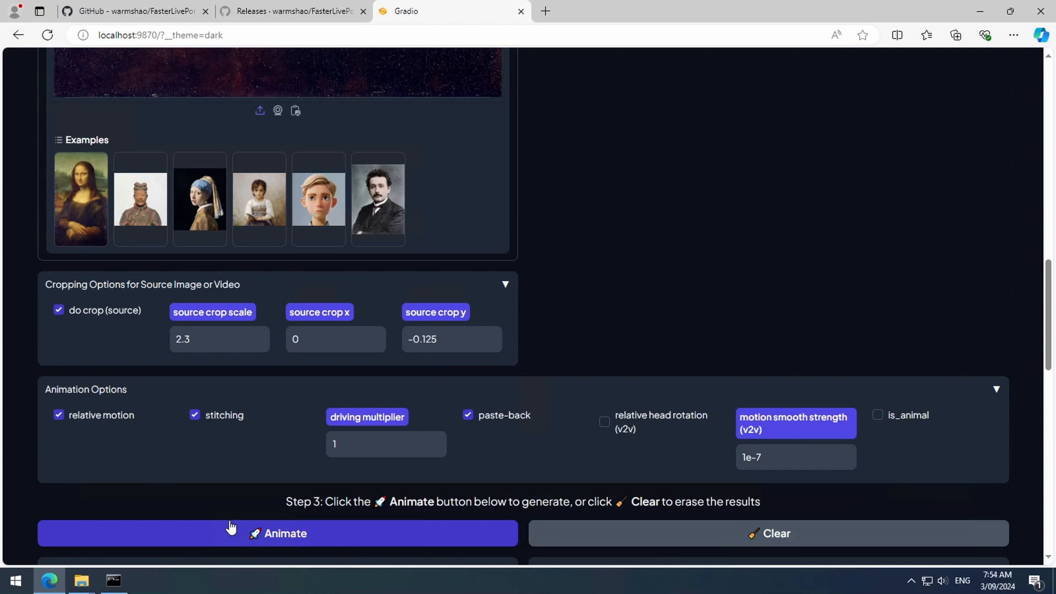
pyautogui.click(232, 544)
pyautogui.scroll(-5, 448, 466)
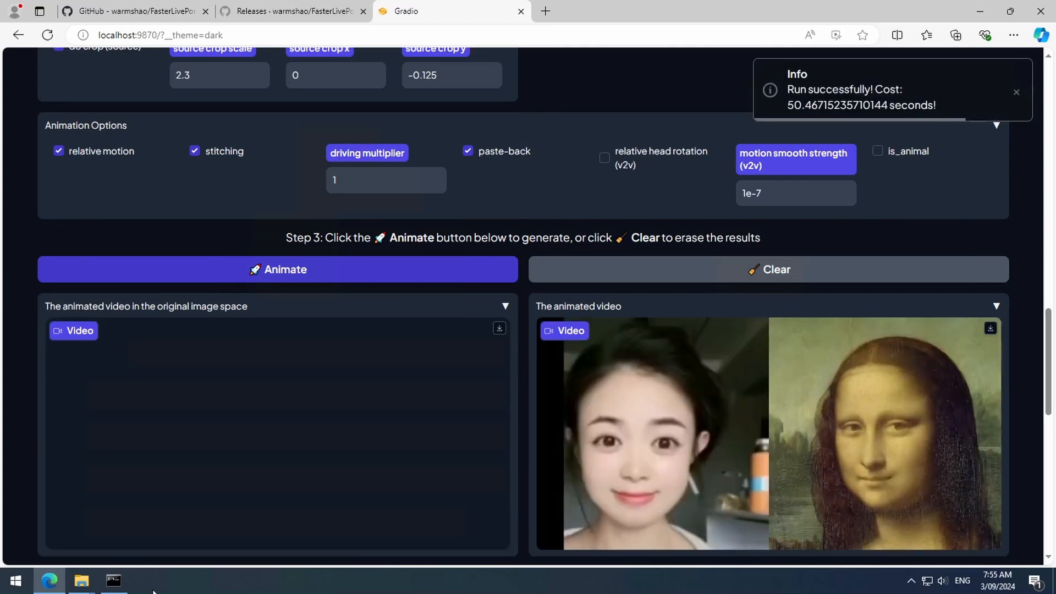
pyautogui.scroll(-5, 431, 372)
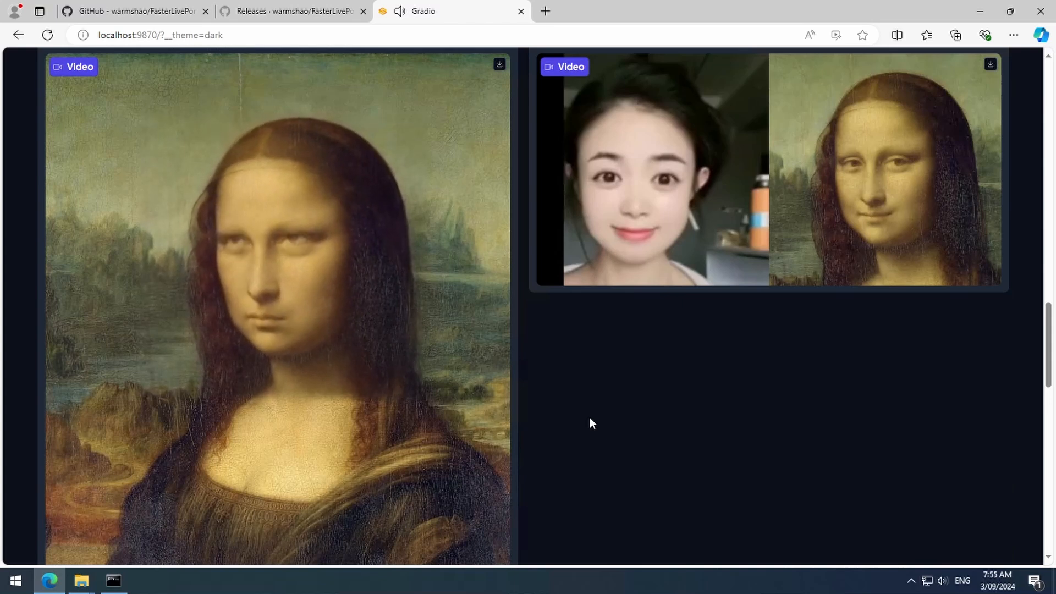
# - Set both the target eyes-open ratio and the target lip-open ratio to 0.8 for Retargeting
pyautogui.scroll(-7, 681, 341)
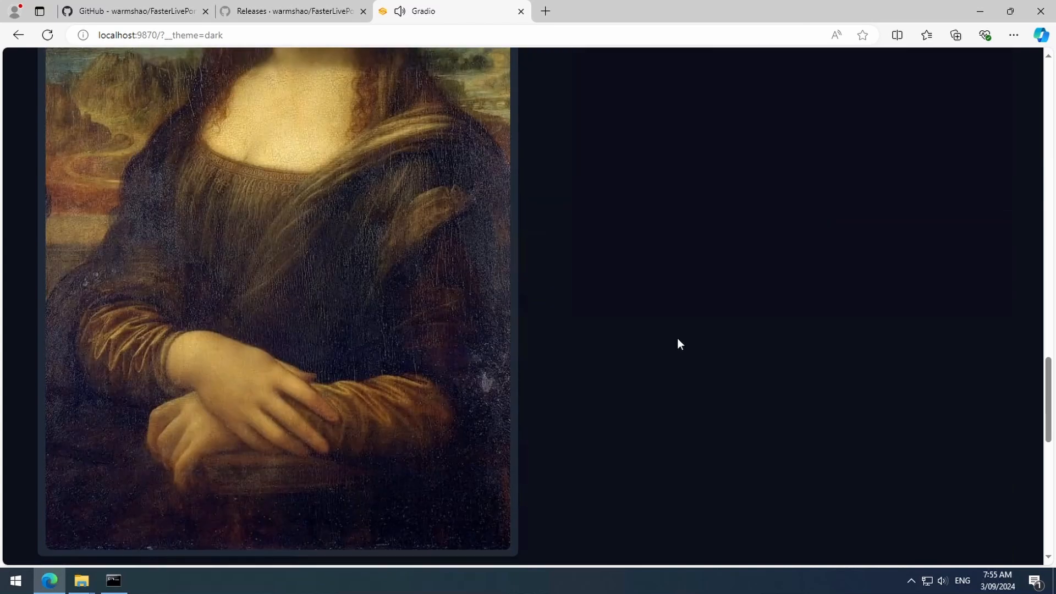
pyautogui.scroll(-2, 677, 335)
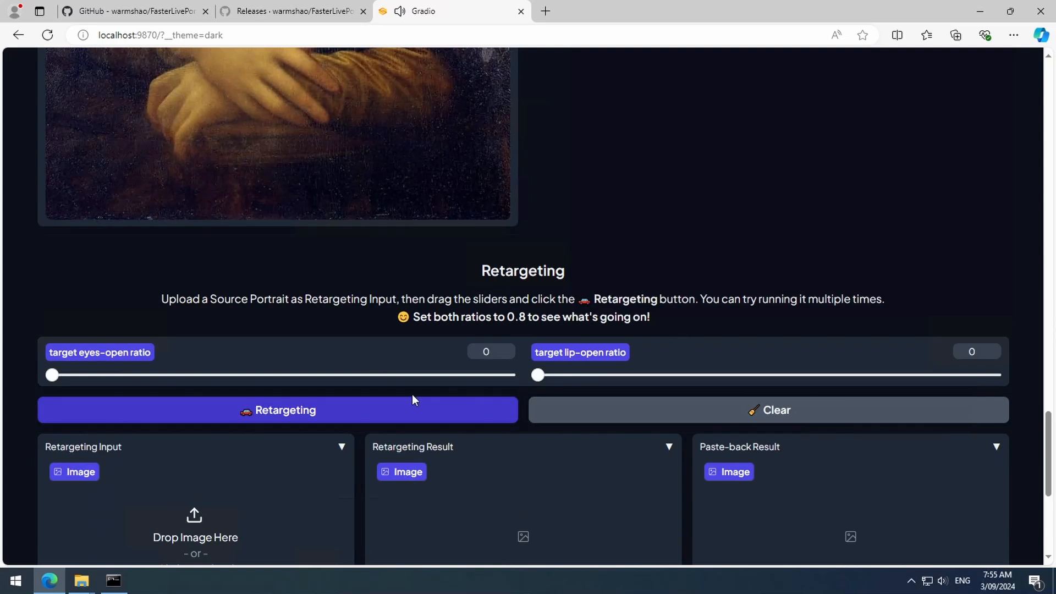
pyautogui.moveTo(396, 375); pyautogui.dragTo(573, 382)
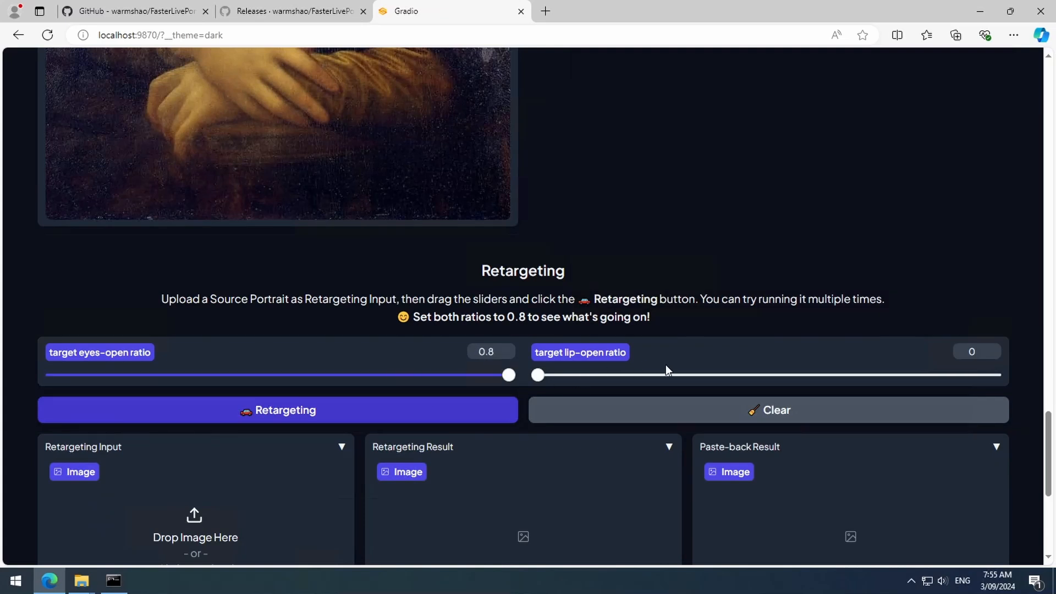
pyautogui.moveTo(816, 382); pyautogui.dragTo(1002, 378)
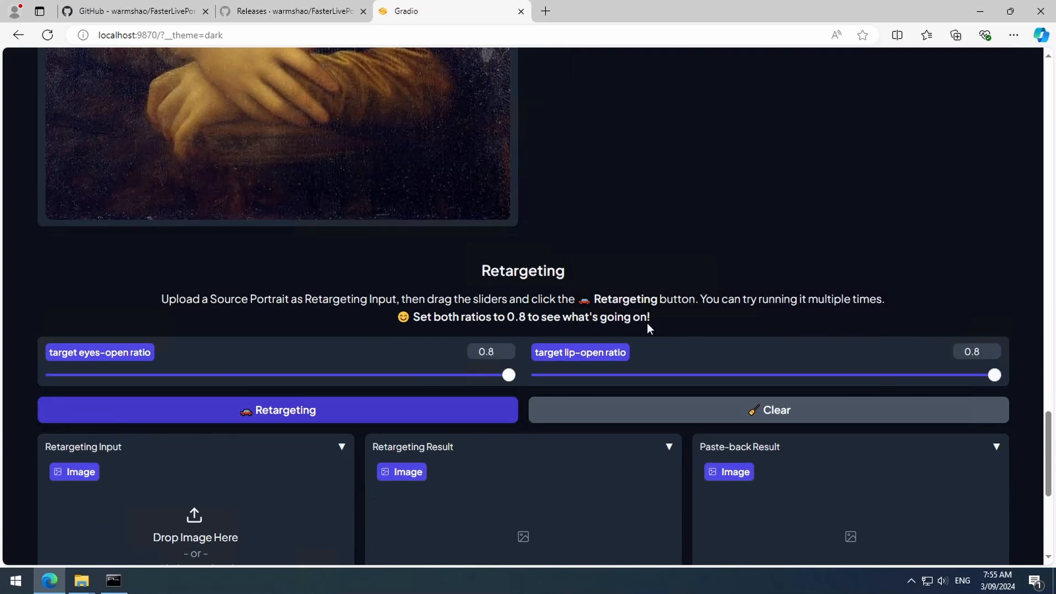
# - Load the Mona Lisa example as the retargeting input, run Retargeting and inspect the resulting images
pyautogui.scroll(-1, 628, 314)
pyautogui.scroll(-3, 629, 315)
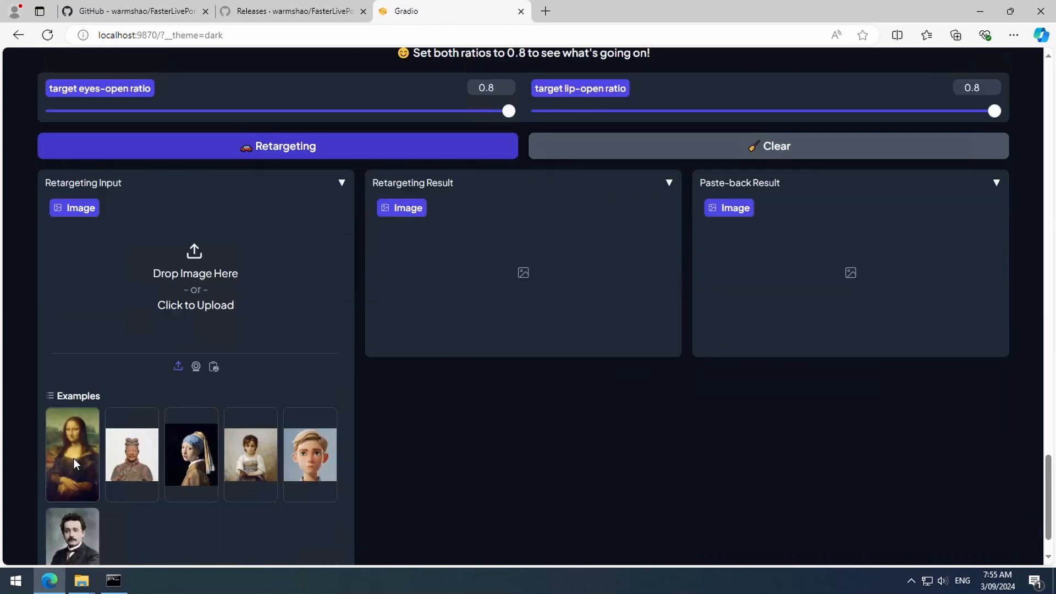
pyautogui.click(74, 458)
pyautogui.click(347, 155)
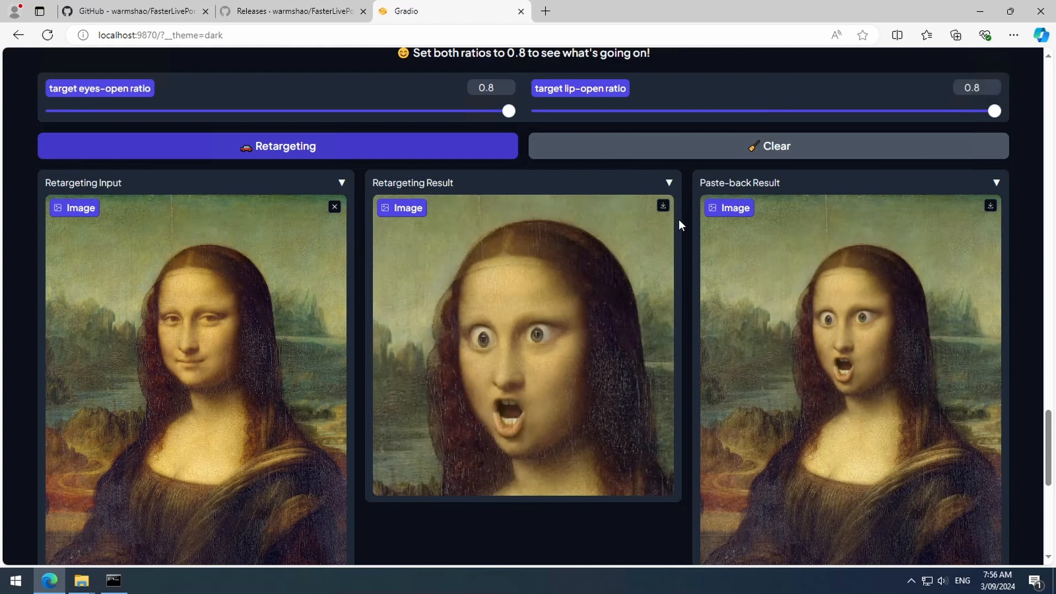
pyautogui.scroll(-6, 680, 220)
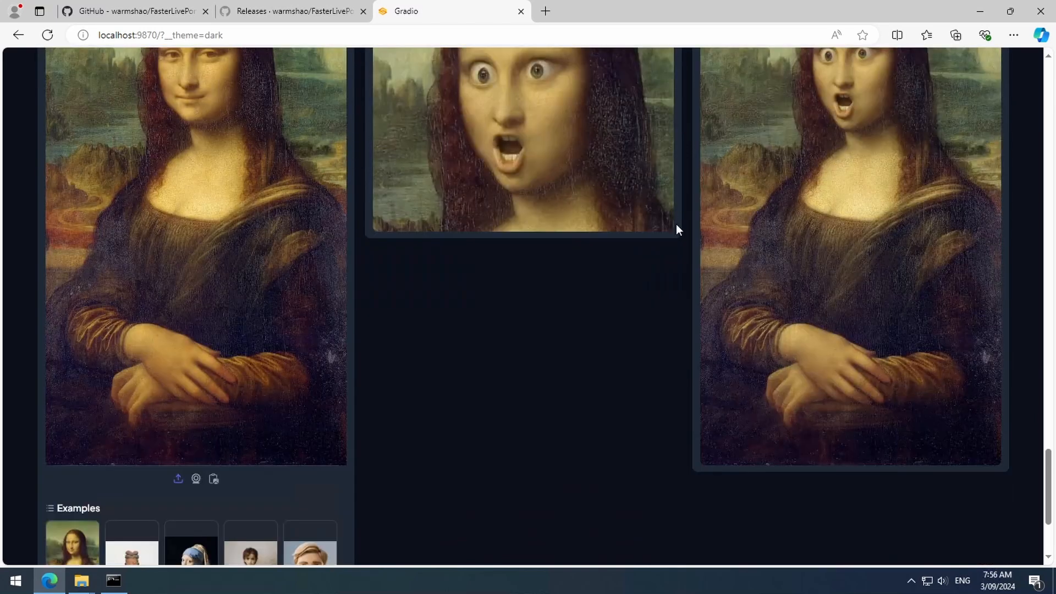
pyautogui.scroll(4, 655, 231)
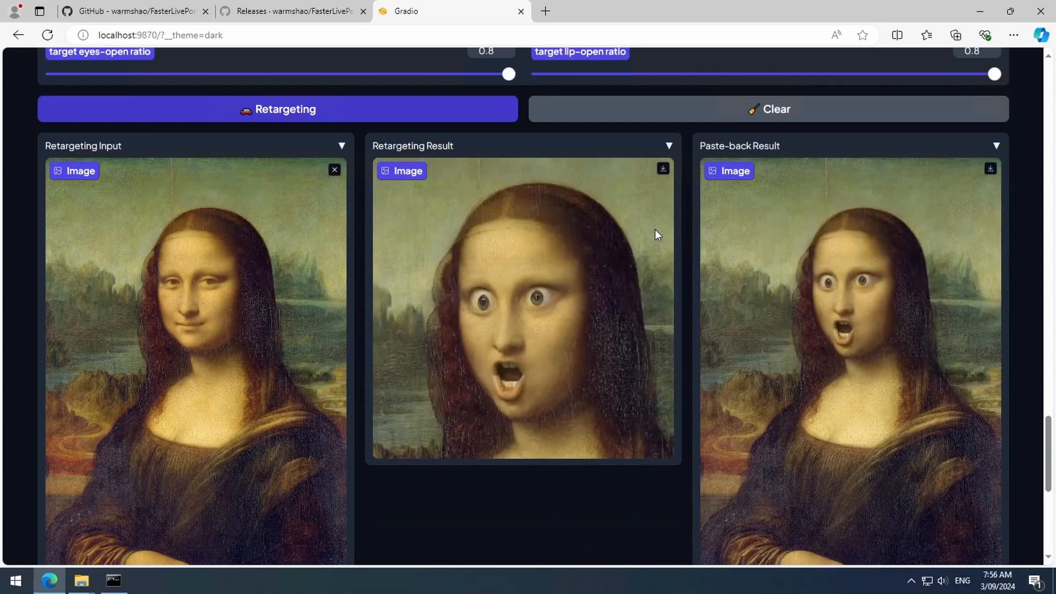